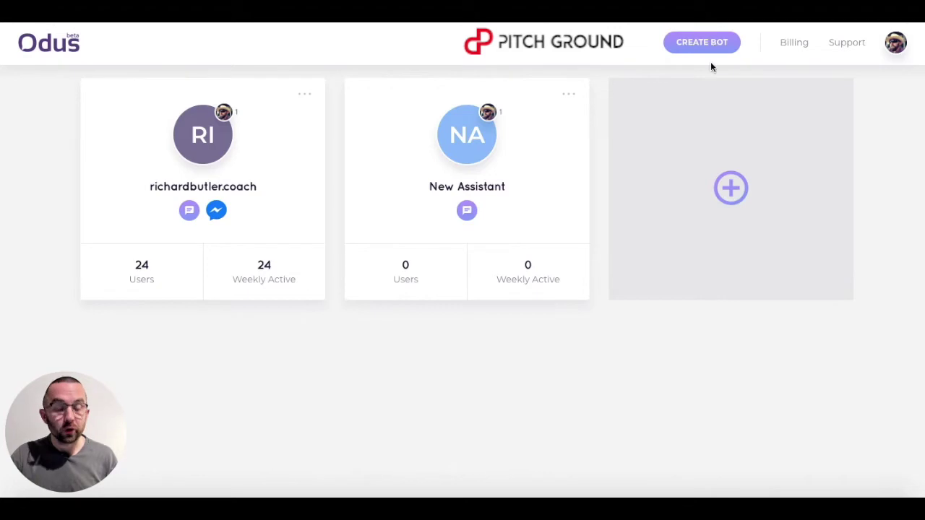
# Create a new assistant with English as bot language and Customer service as business area
pyautogui.click(728, 189)
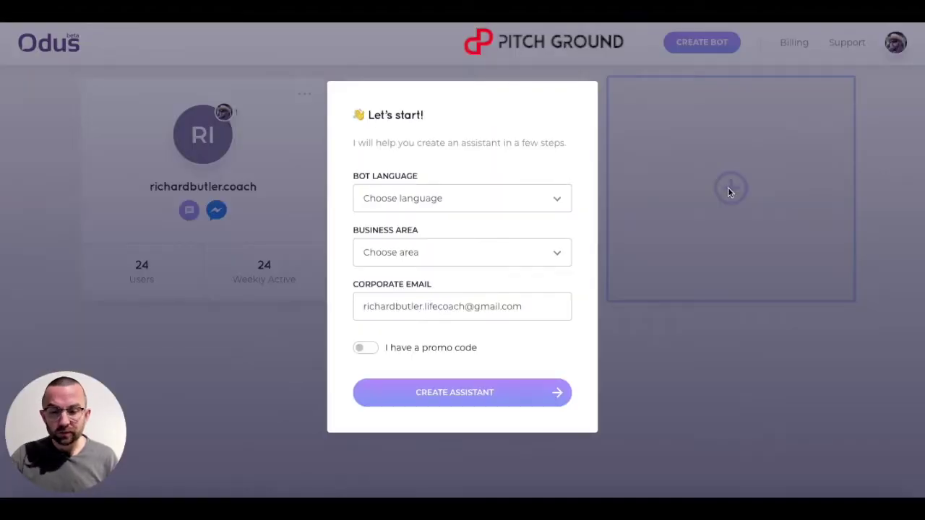
pyautogui.click(501, 208)
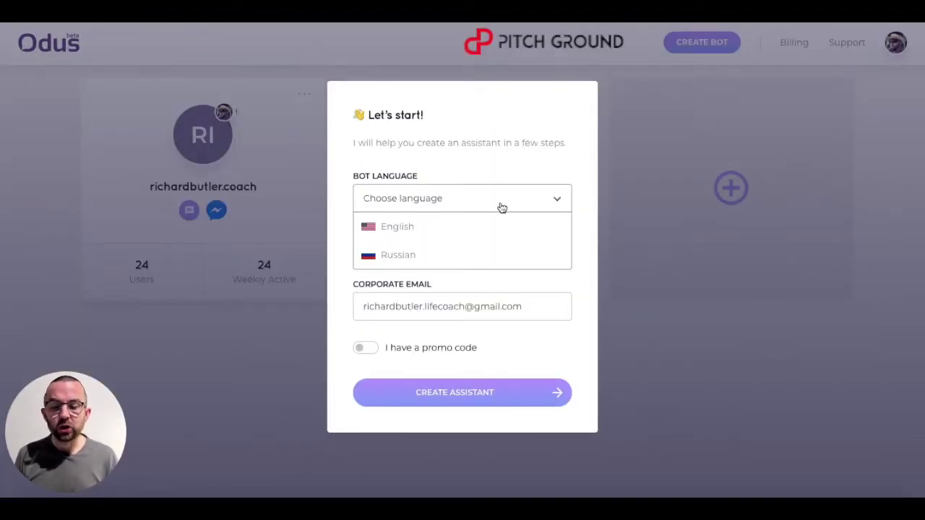
pyautogui.click(386, 225)
pyautogui.click(419, 253)
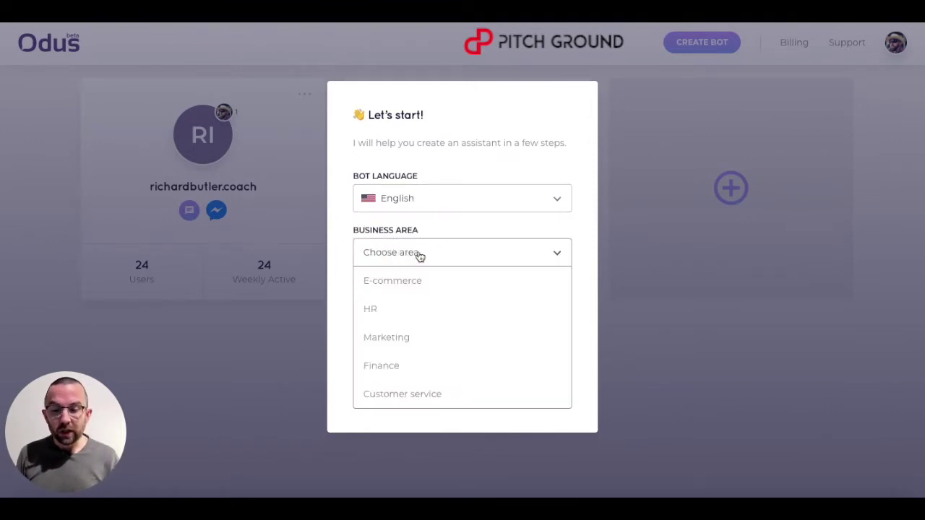
pyautogui.click(428, 403)
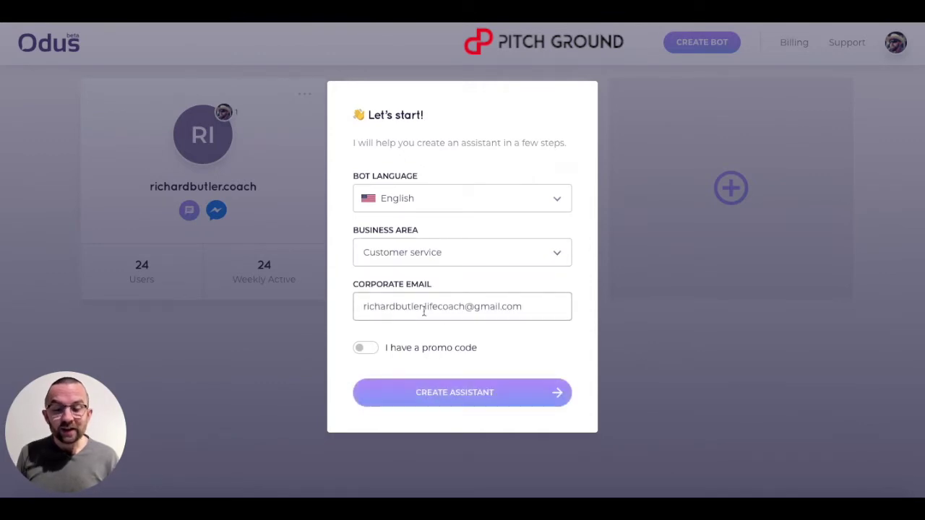
pyautogui.click(449, 409)
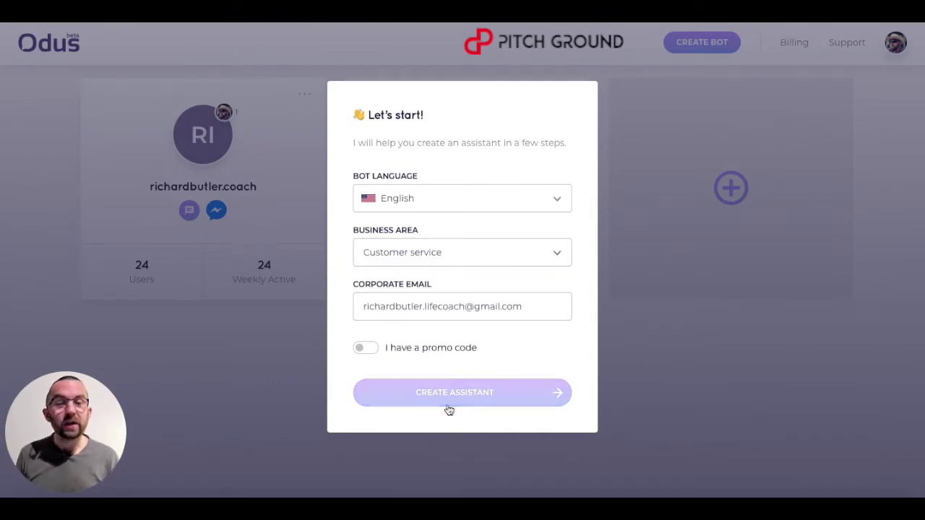
pyautogui.click(467, 394)
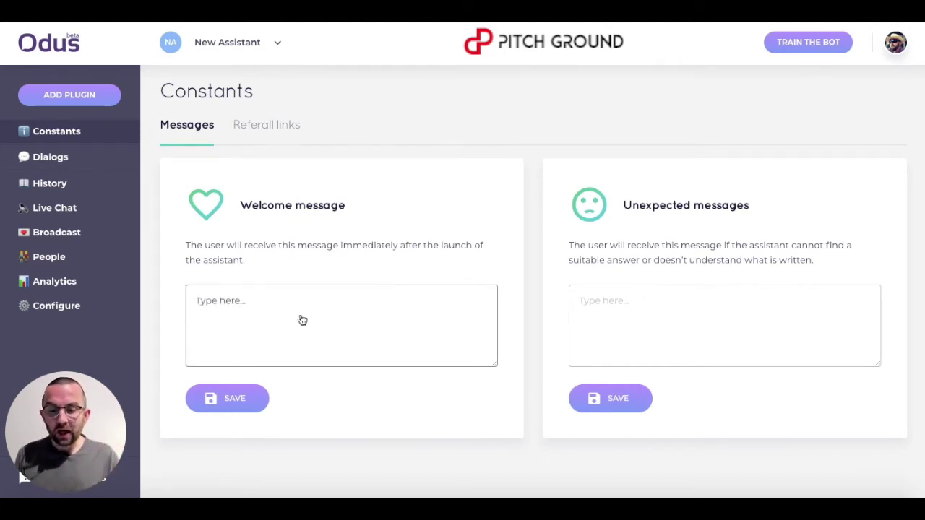
# Save a 'Hi' personal-assistant welcome message and a fallback reply asking users to rephrase
pyautogui.click(302, 320)
pyautogui.write('Hi')
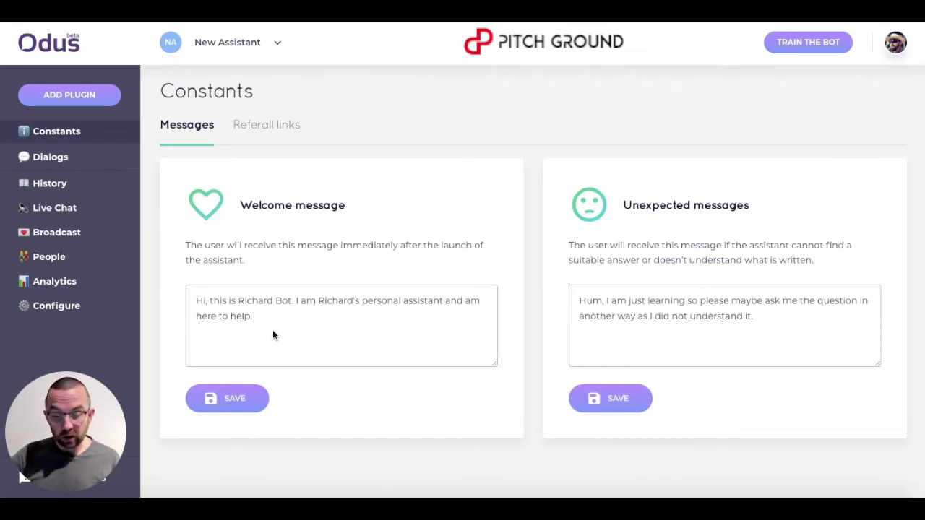
pyautogui.click(224, 401)
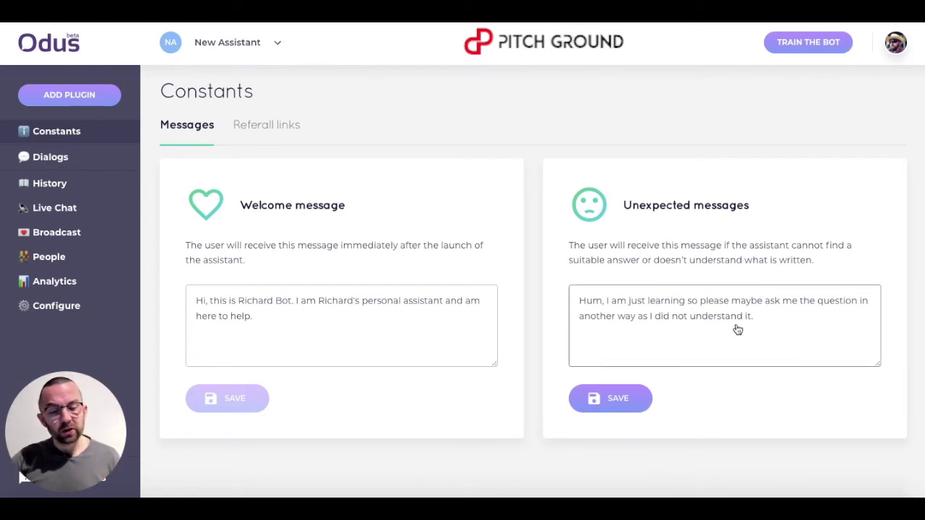
pyautogui.click(623, 408)
pyautogui.click(623, 407)
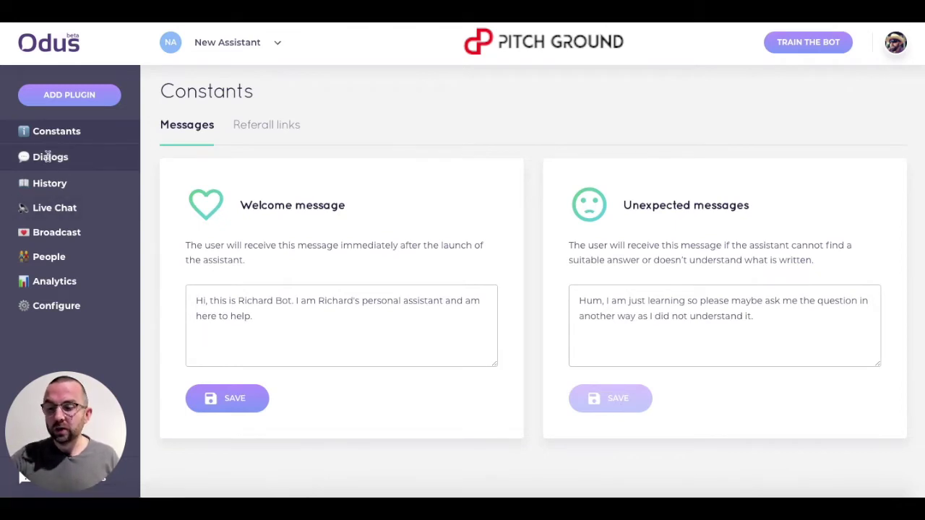
# Expand Dialogs, view the empty Tags and Forms pages, then return to the Dialog Builder
pyautogui.click(46, 156)
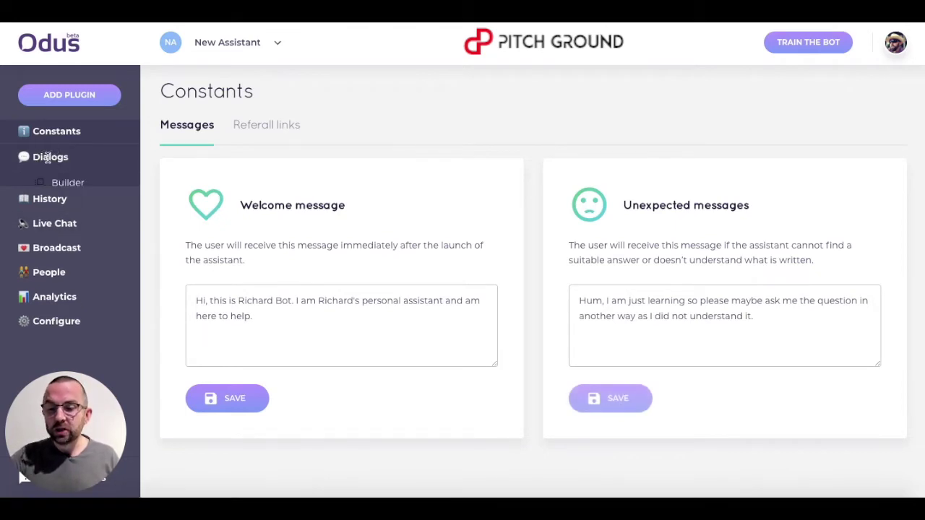
pyautogui.click(77, 187)
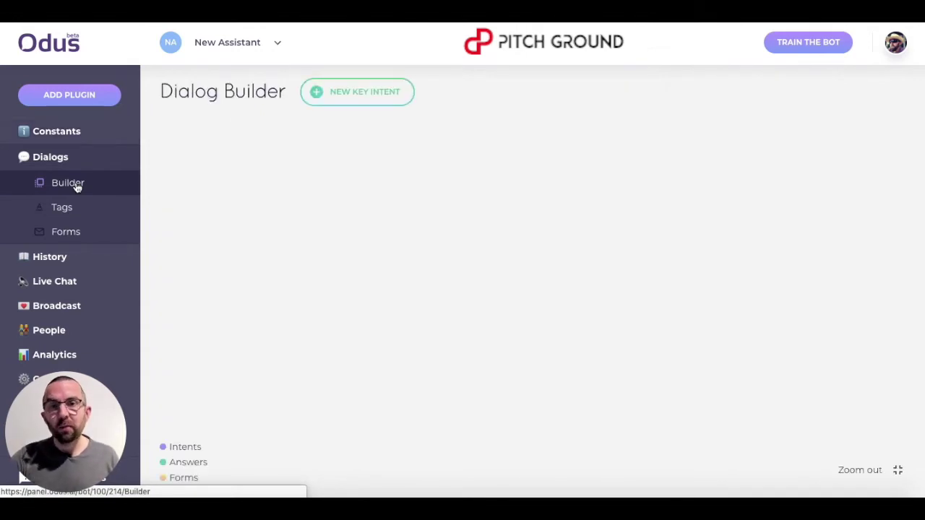
pyautogui.click(66, 216)
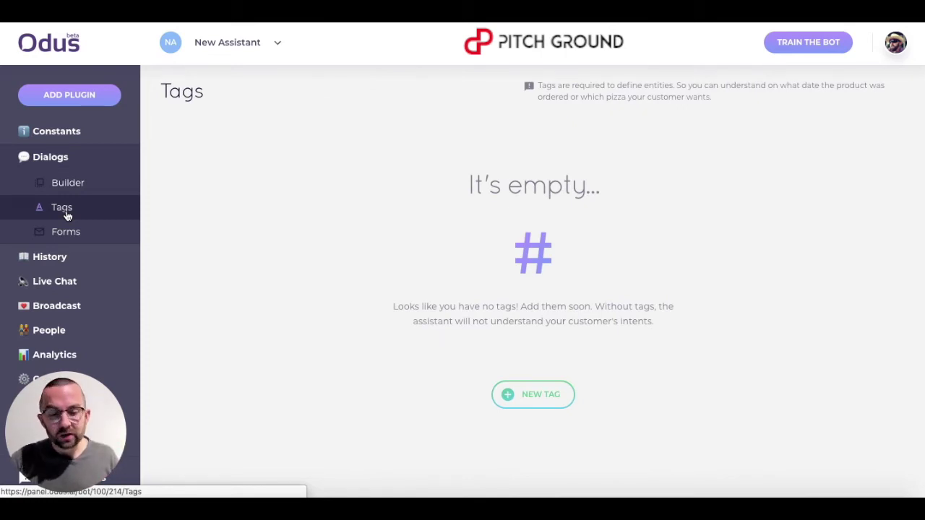
pyautogui.click(65, 238)
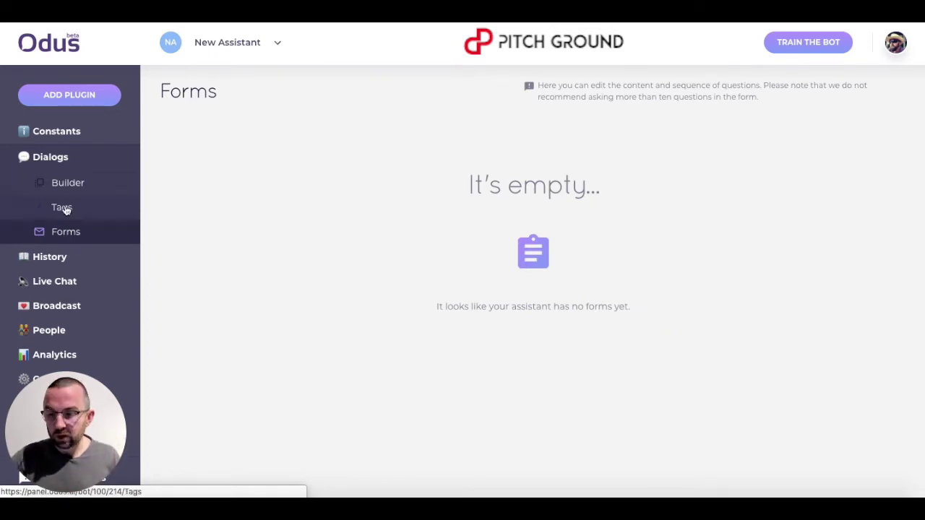
pyautogui.click(71, 184)
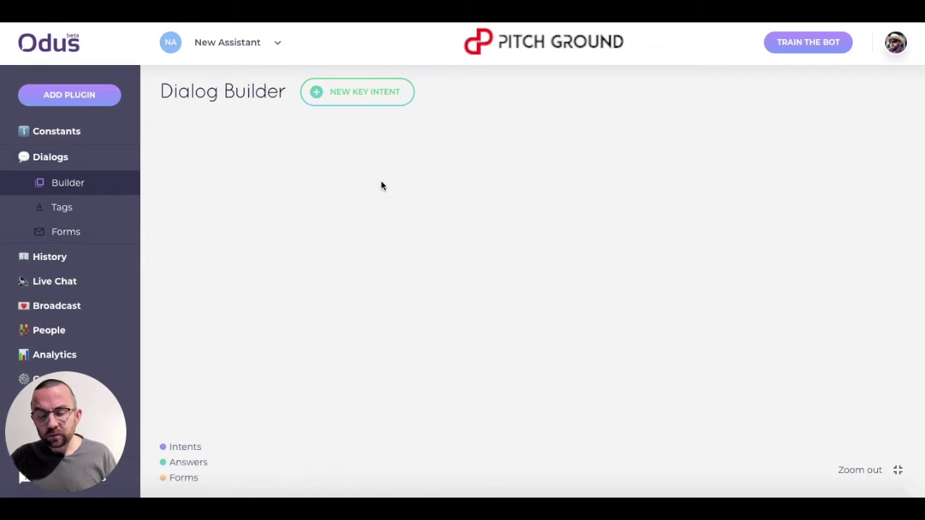
pyautogui.click(353, 97)
# Save a new key intent with the possible questions Hi, Hello and Hola
pyautogui.click(389, 234)
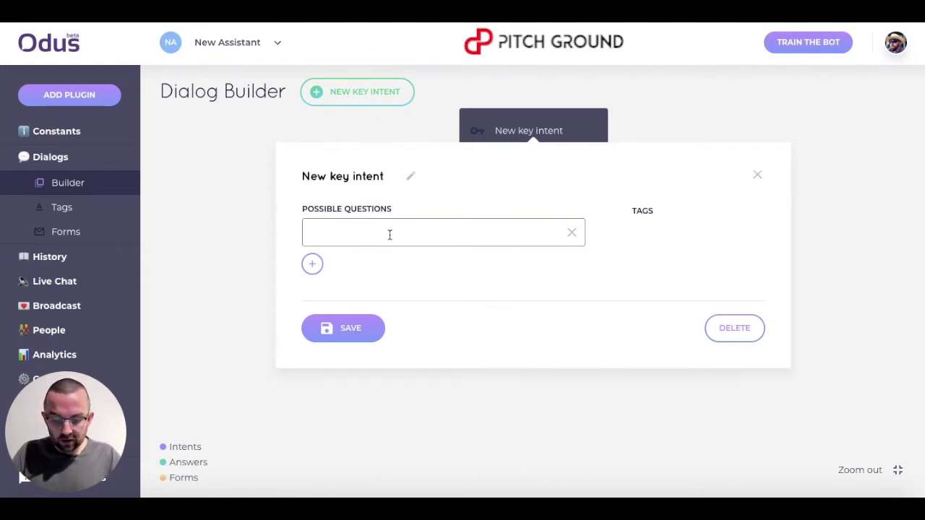
pyautogui.write('Hi')
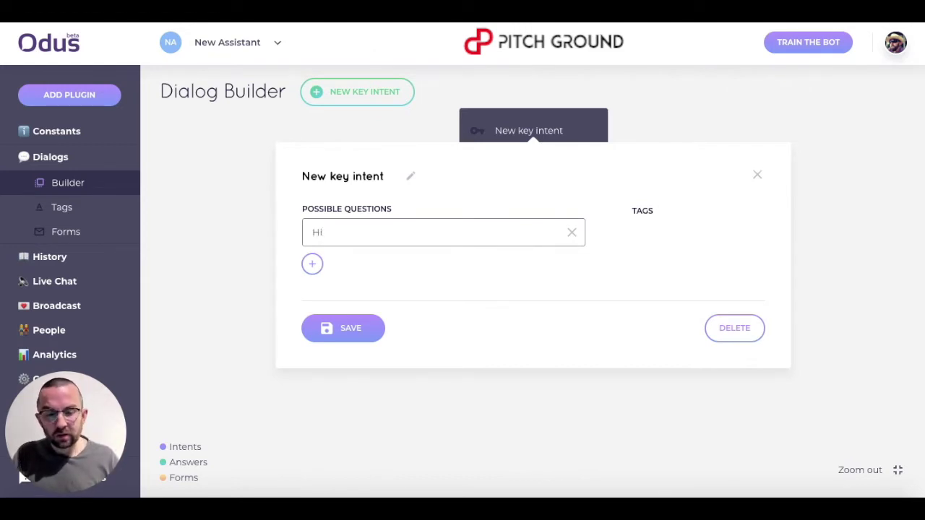
pyautogui.click(313, 263)
pyautogui.click(325, 266)
pyautogui.write('Hello')
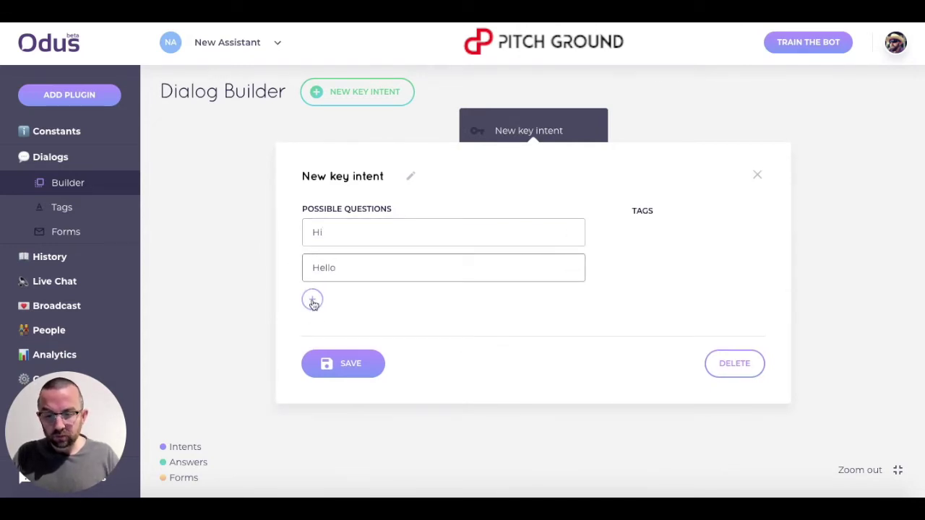
pyautogui.click(312, 299)
pyautogui.click(331, 303)
pyautogui.write('Hola')
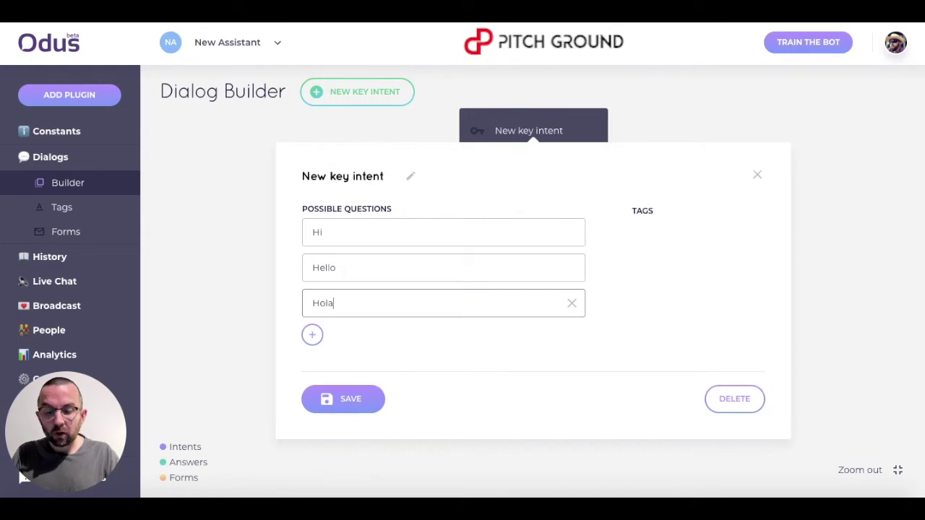
pyautogui.click(365, 402)
# Rename the key intent to Intro and save it
pyautogui.click(507, 131)
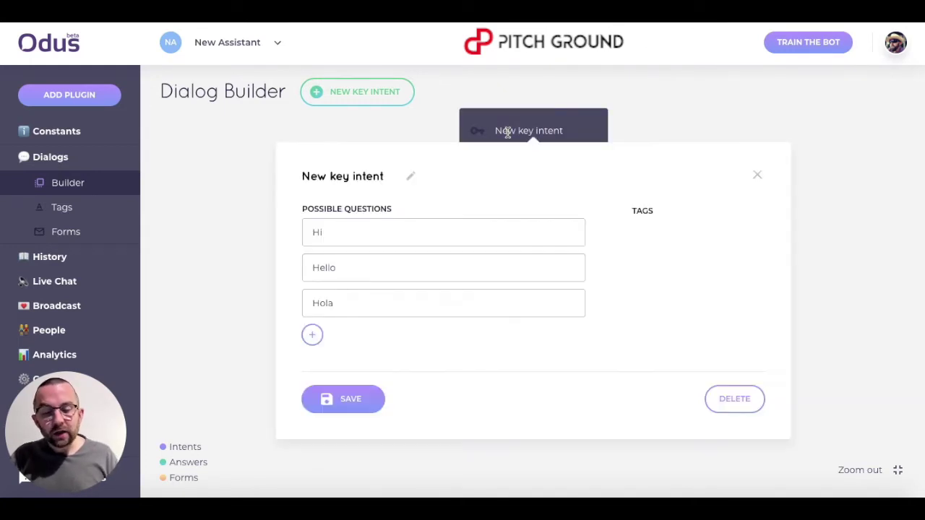
pyautogui.click(411, 180)
pyautogui.moveTo(391, 175); pyautogui.dragTo(265, 169)
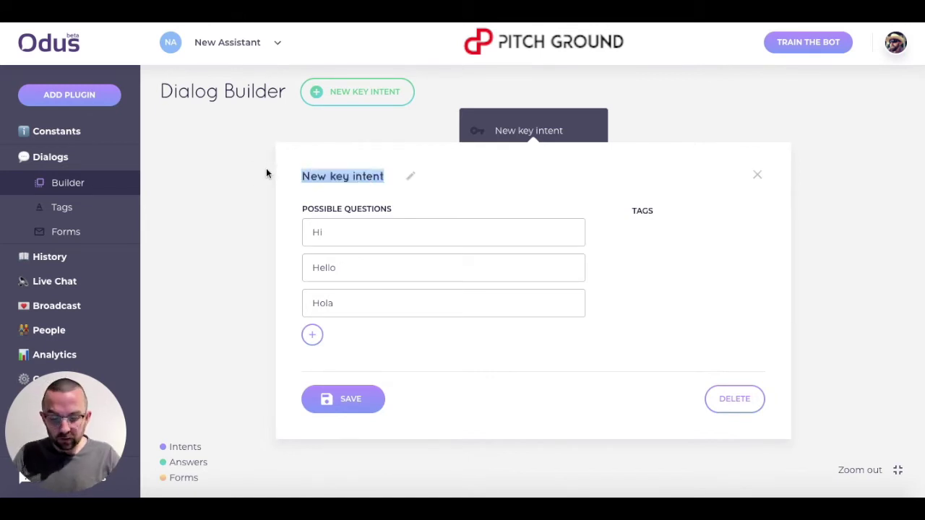
pyautogui.write('Intro')
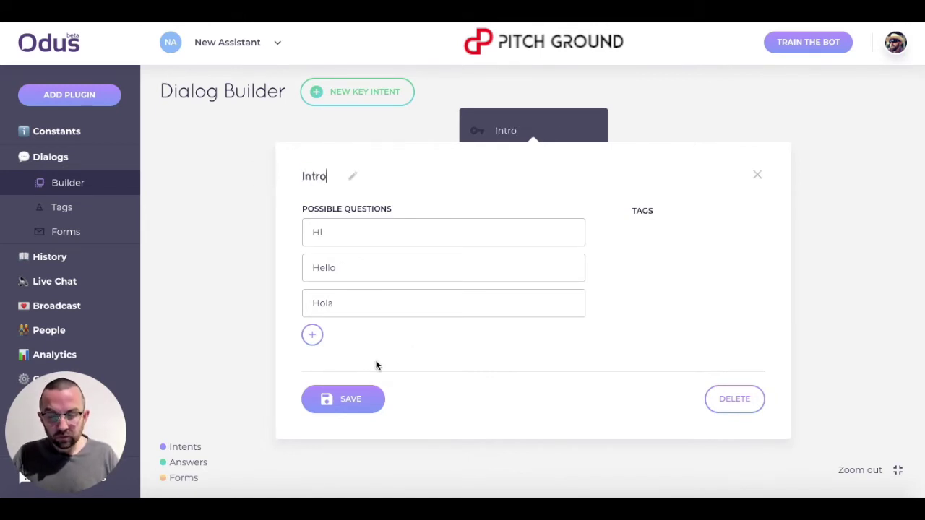
pyautogui.click(357, 404)
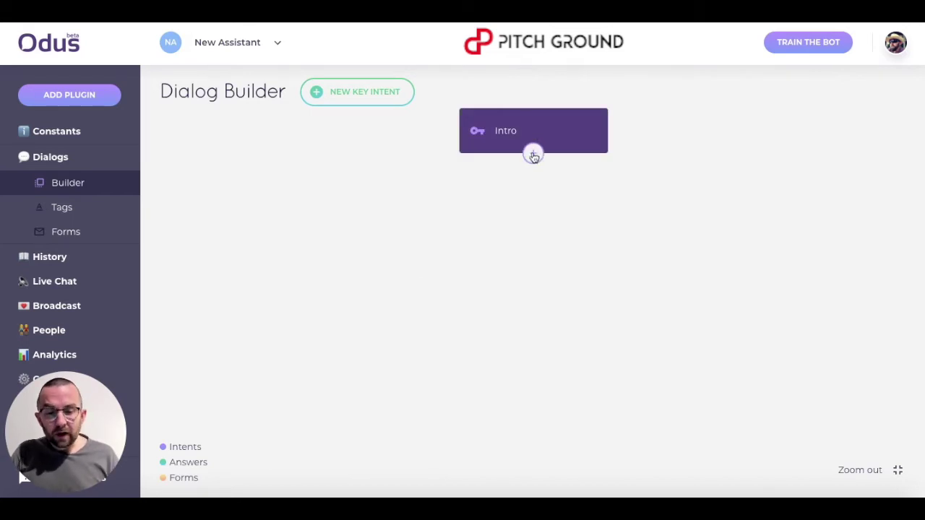
pyautogui.click(532, 155)
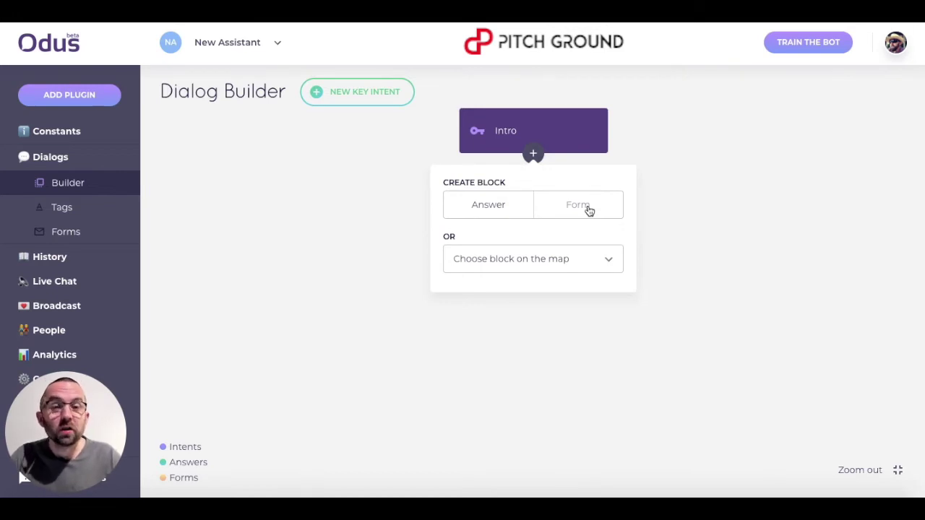
# Add an answer block 'Reply to greeting' after Intro answering 'Hi there, how can I help?'
pyautogui.click(496, 207)
pyautogui.click(494, 204)
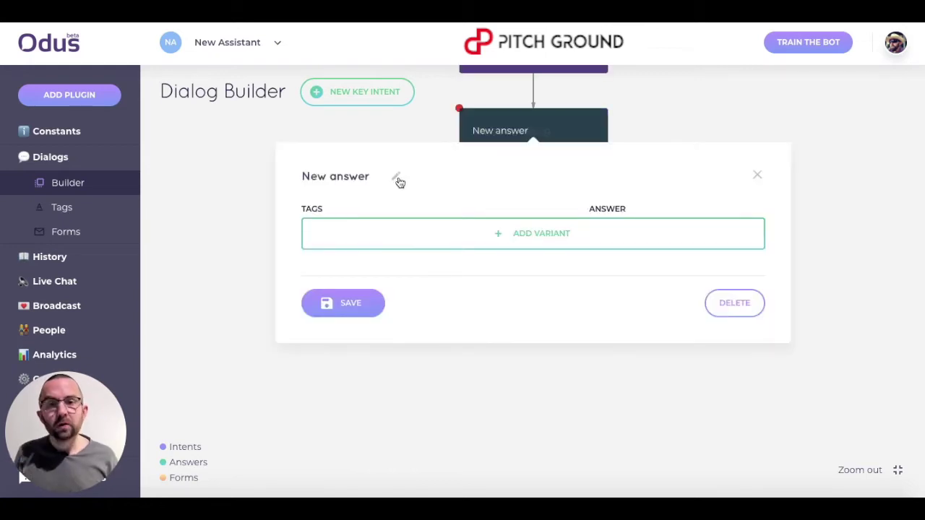
pyautogui.moveTo(376, 181); pyautogui.dragTo(295, 165)
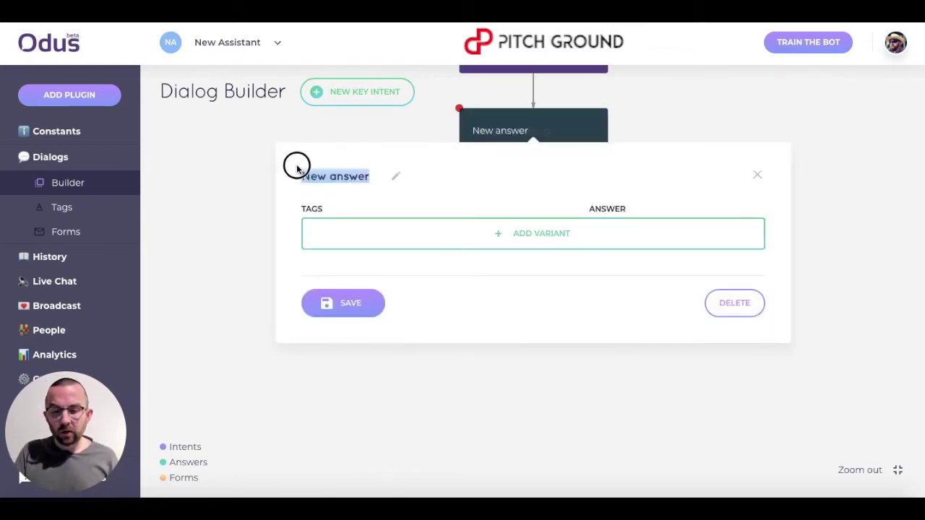
pyautogui.write('Reply')
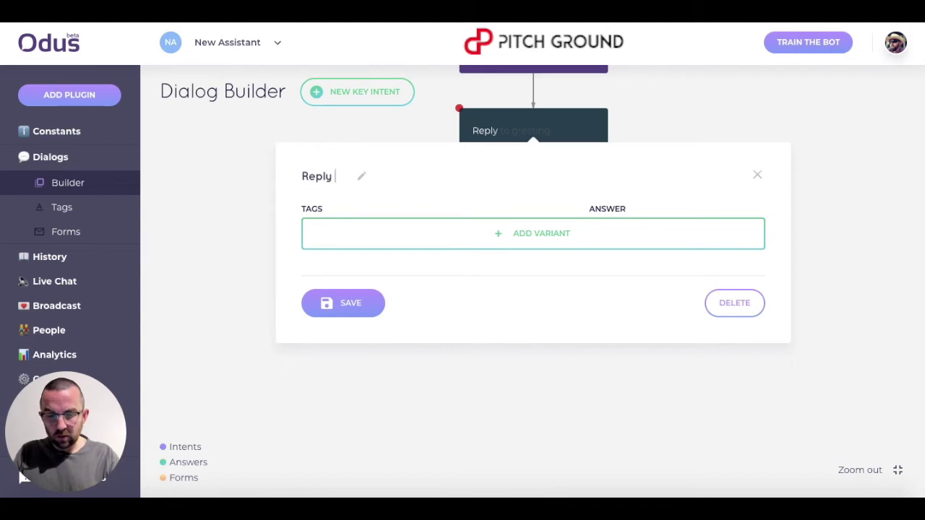
pyautogui.write(' to greeting')
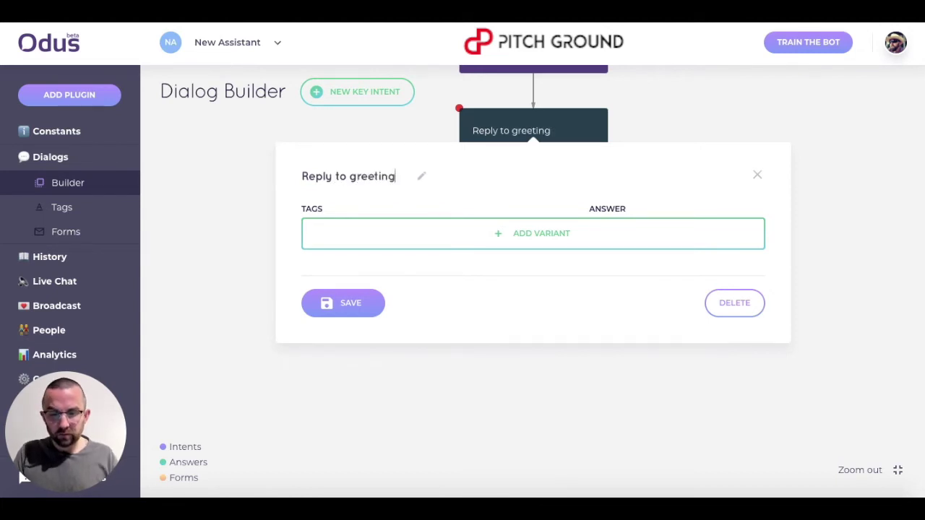
pyautogui.click(515, 240)
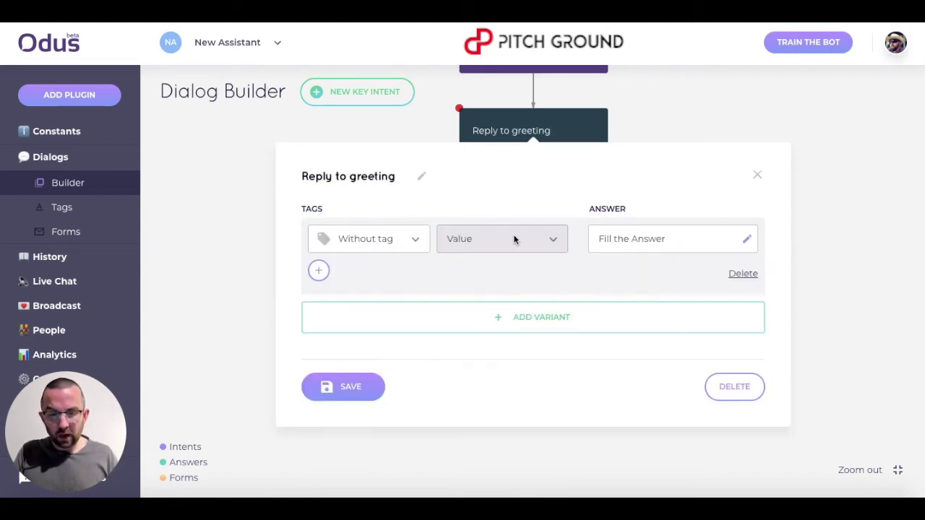
pyautogui.click(745, 238)
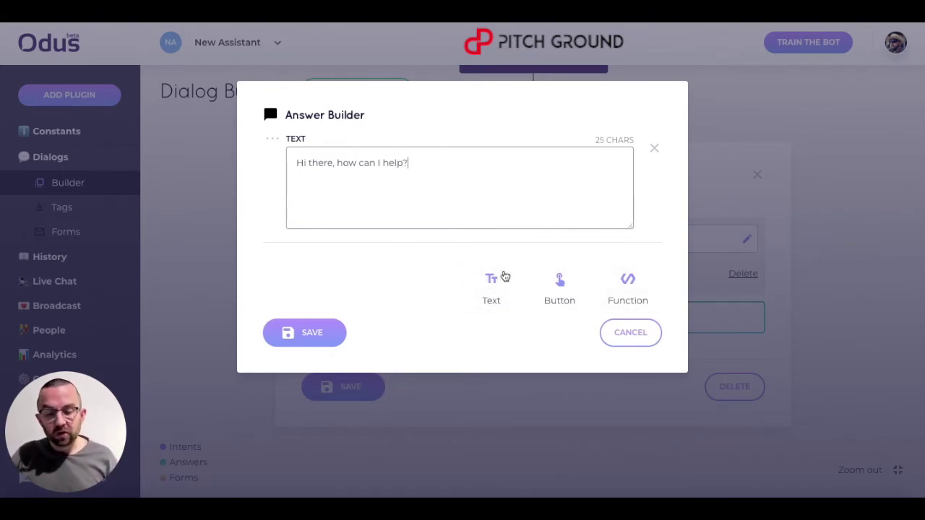
pyautogui.click(307, 332)
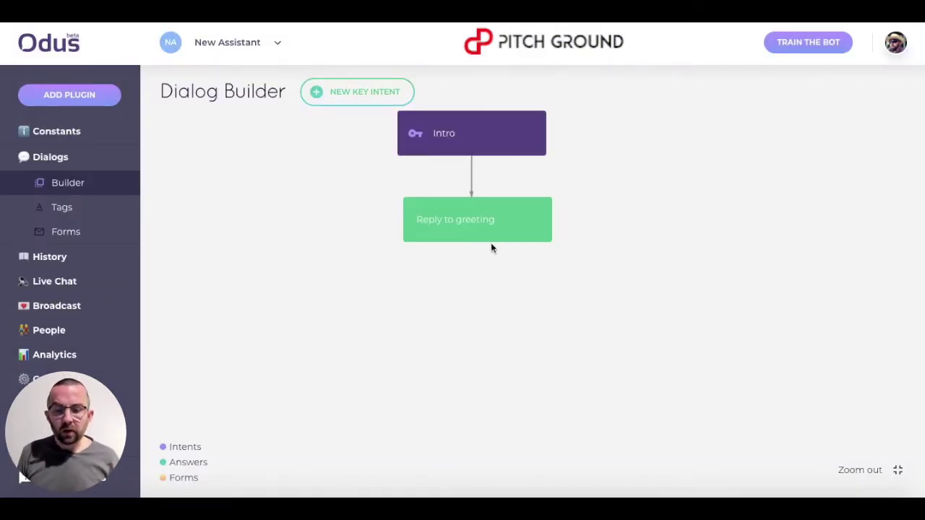
pyautogui.click(477, 244)
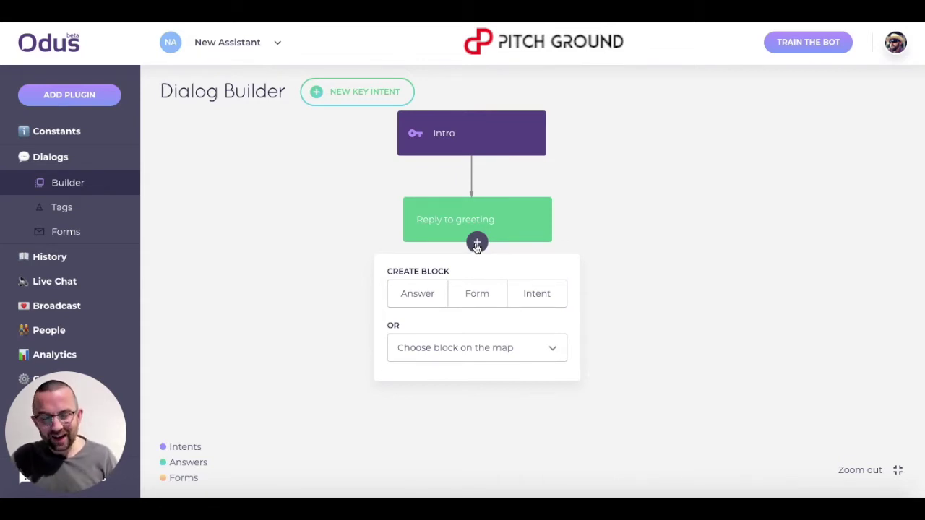
# Add an intent with questions 'How much/How long is a coaching session?' and 'What is coaching'
pyautogui.click(537, 294)
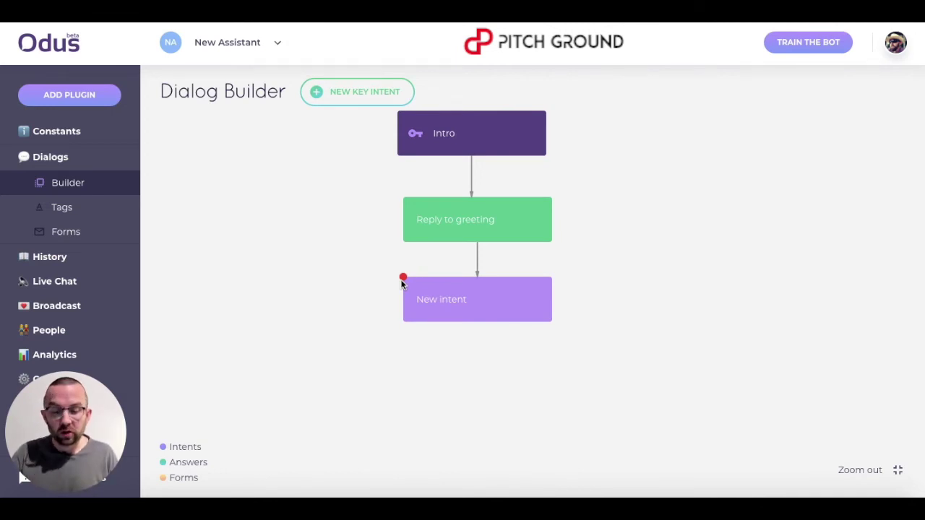
pyautogui.moveTo(477, 313)
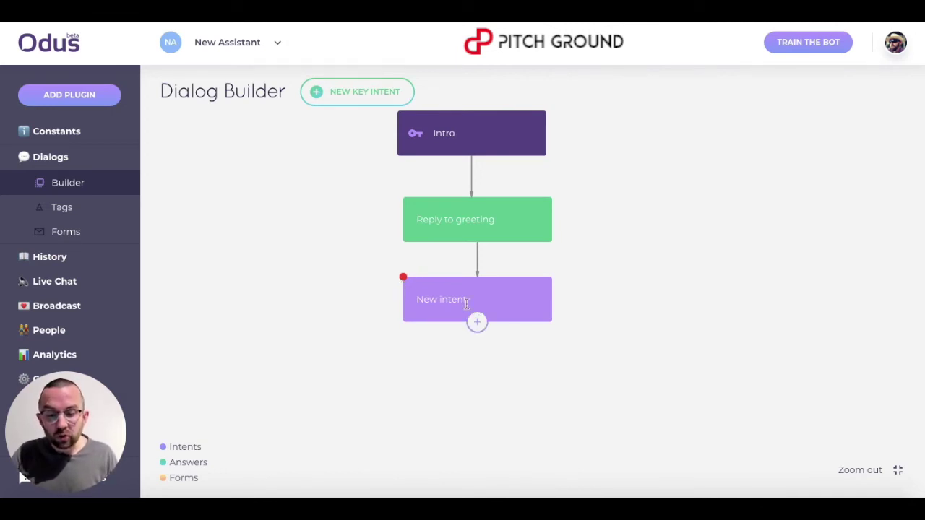
pyautogui.click(463, 298)
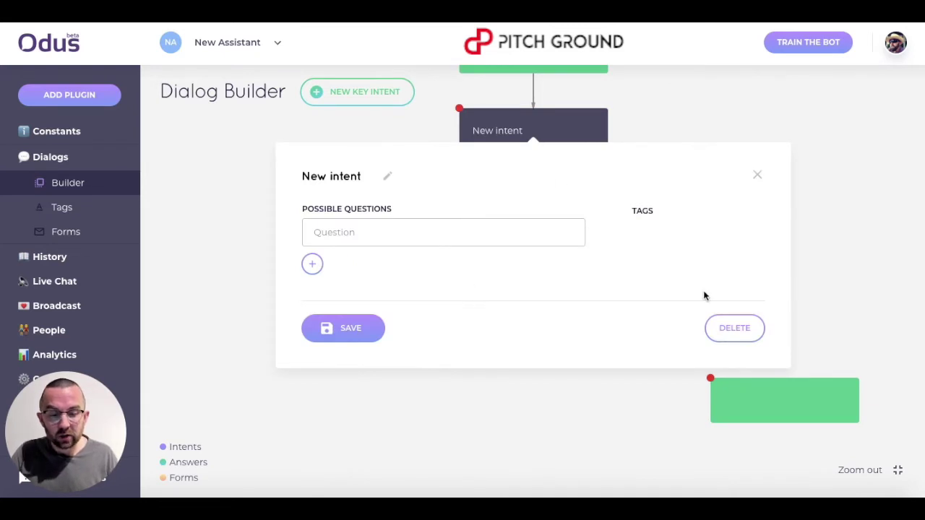
pyautogui.click(324, 231)
pyautogui.write('How muc')
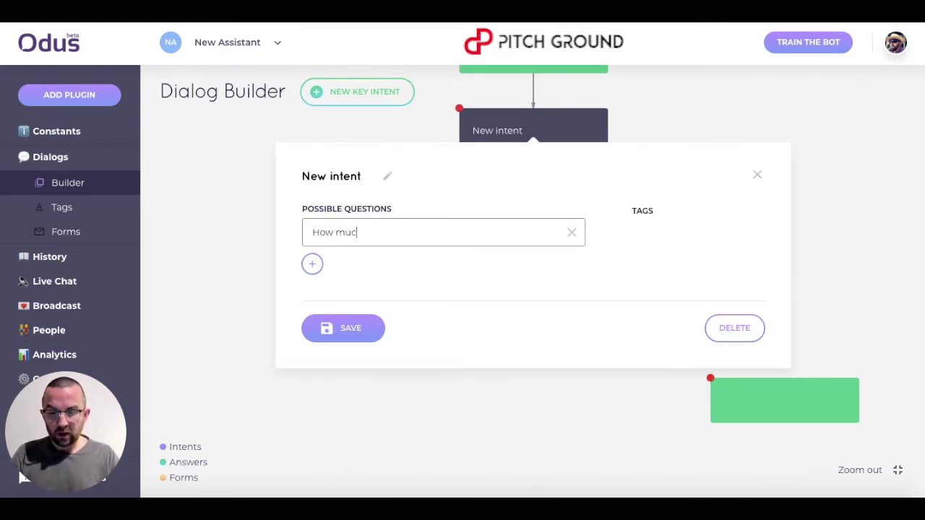
pyautogui.write('h is a coaching session?')
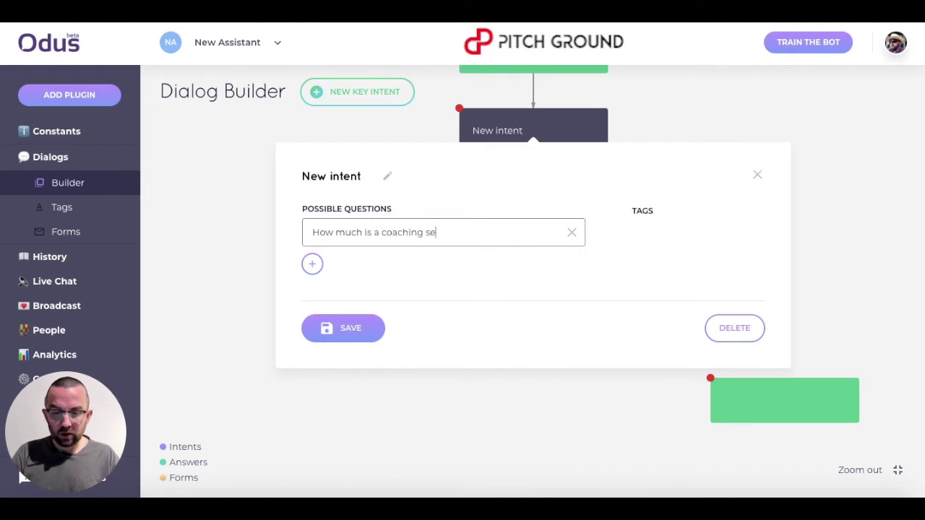
pyautogui.press('Return')
pyautogui.write('How long is a coaching session?')
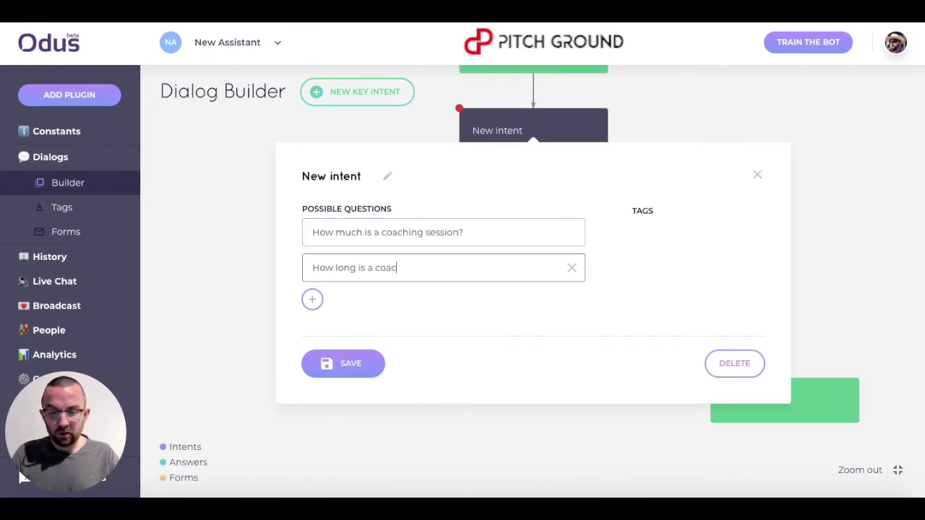
pyautogui.press('Return')
pyautogui.write('What is coaching?')
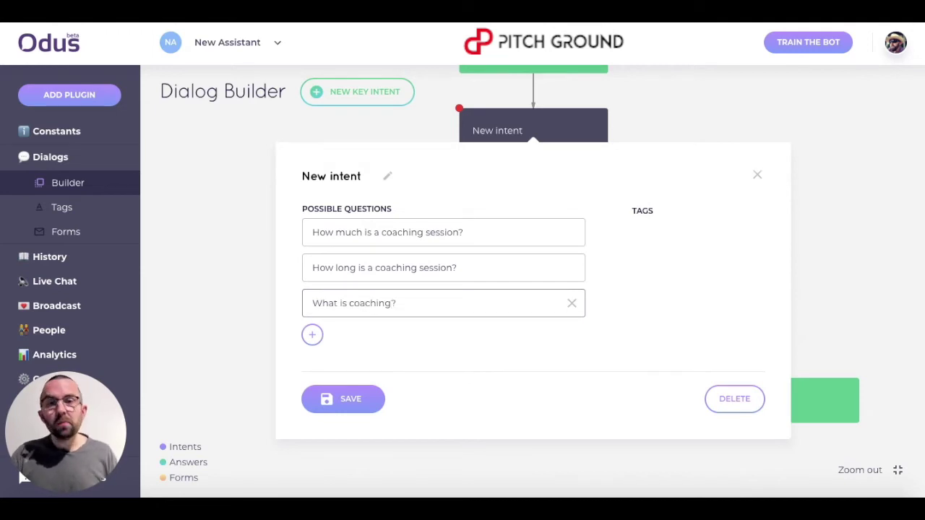
pyautogui.click(370, 403)
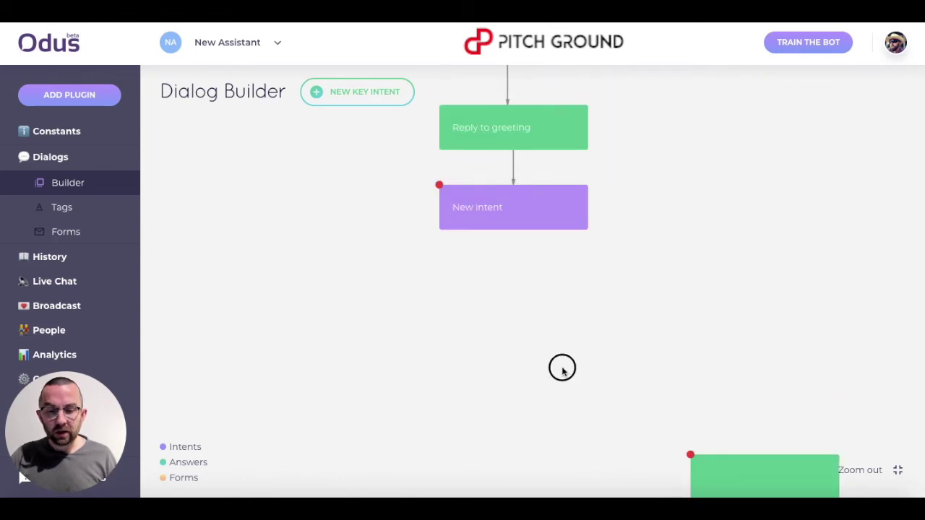
# Rename the new intent to Coaching, then go to the Tags page
pyautogui.click(505, 134)
pyautogui.click(384, 180)
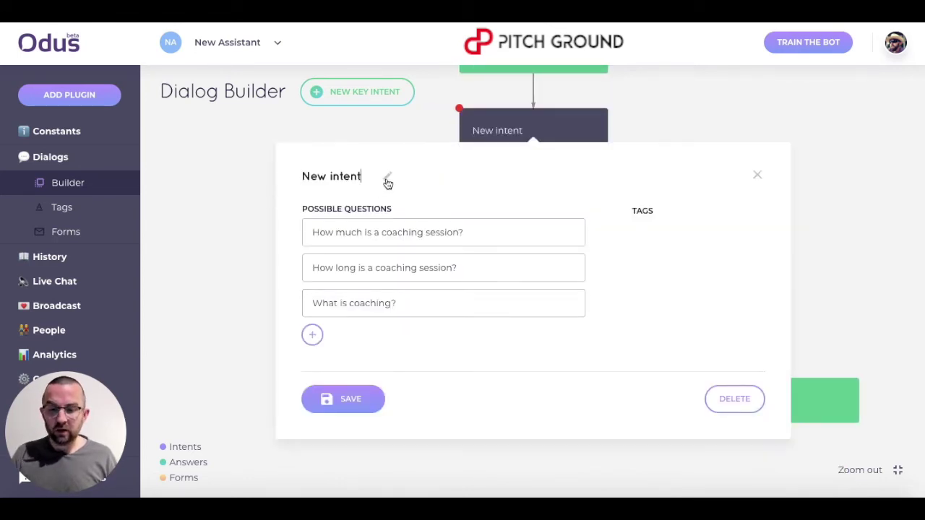
pyautogui.moveTo(361, 177); pyautogui.dragTo(281, 159)
pyautogui.write('Coaching')
pyautogui.press('Return')
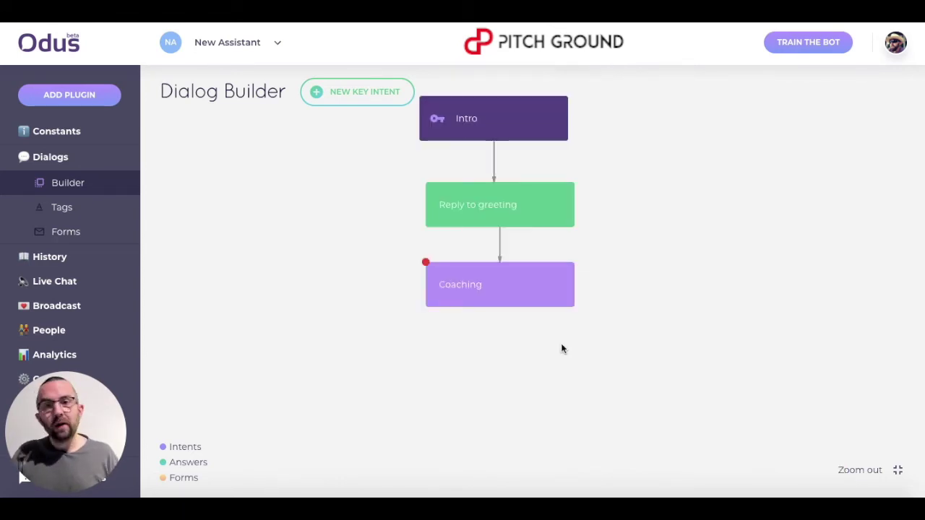
pyautogui.moveTo(460, 287)
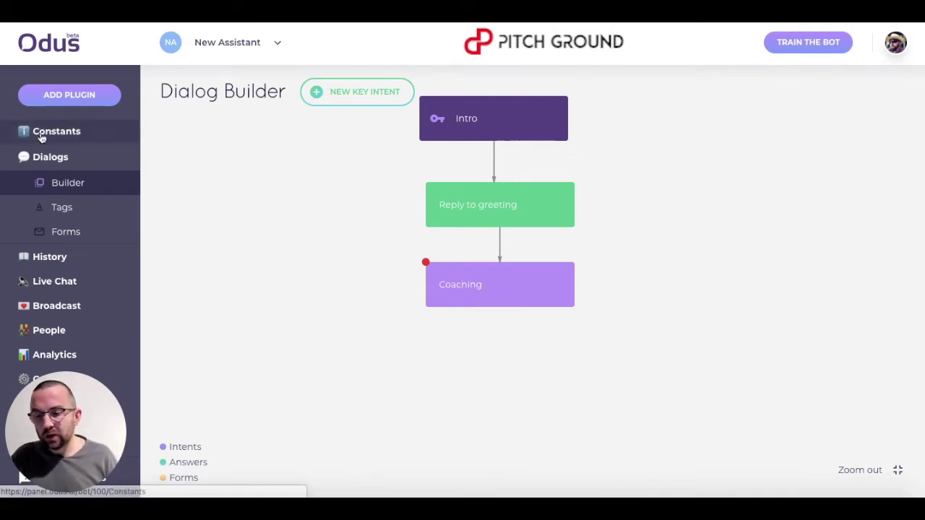
pyautogui.click(73, 207)
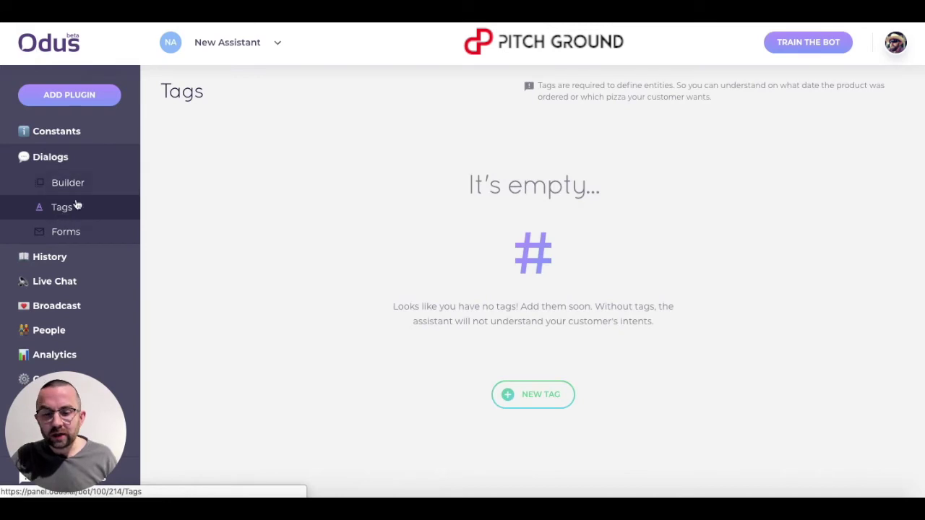
# Create a What is Coaching tag with values 'what is coaching', 'Coaching' and 'explain coaching'
pyautogui.click(549, 394)
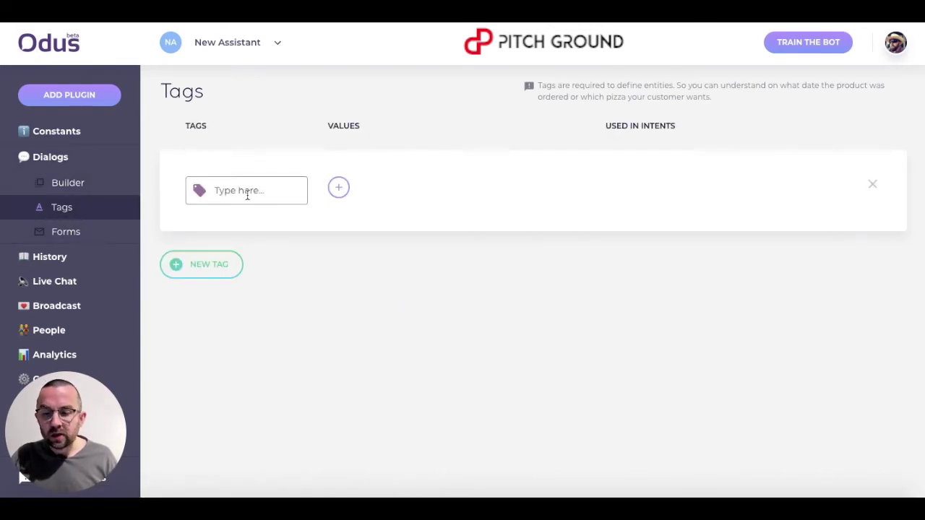
pyautogui.write('Coaching')
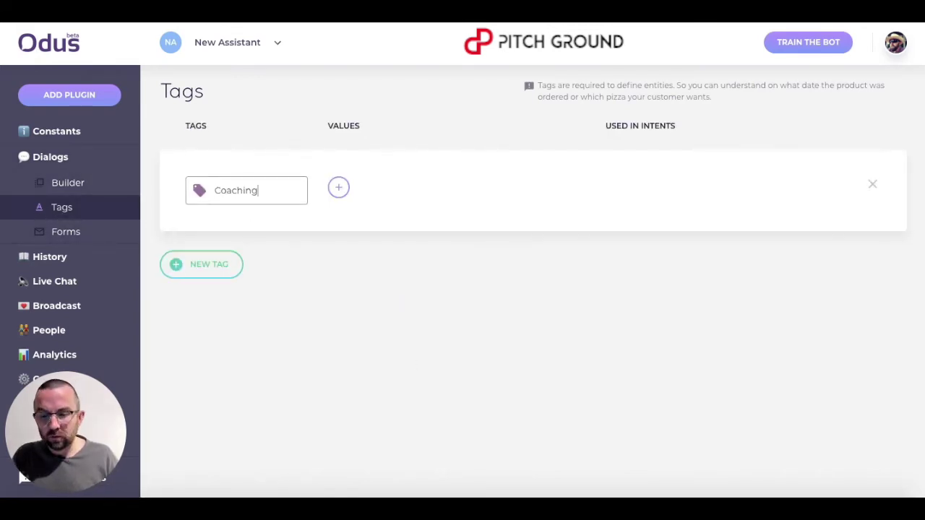
pyautogui.write('What is')
pyautogui.click(338, 187)
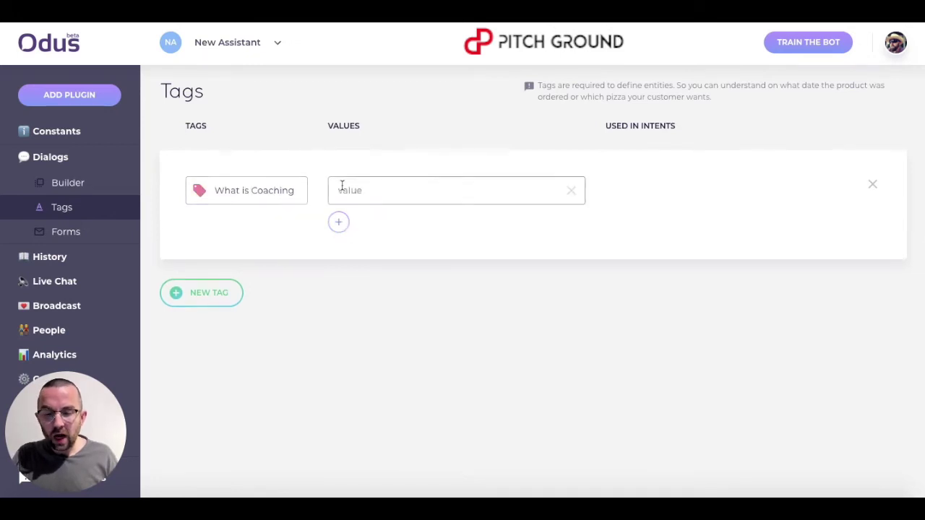
pyautogui.write('what is coaching')
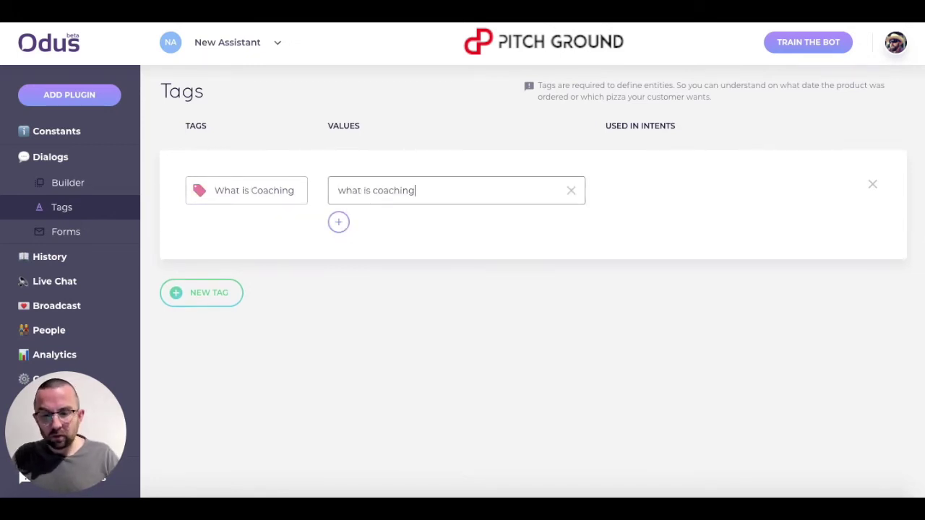
pyautogui.click(338, 222)
pyautogui.write('Coaching')
pyautogui.click(338, 256)
pyautogui.write('explain coaching')
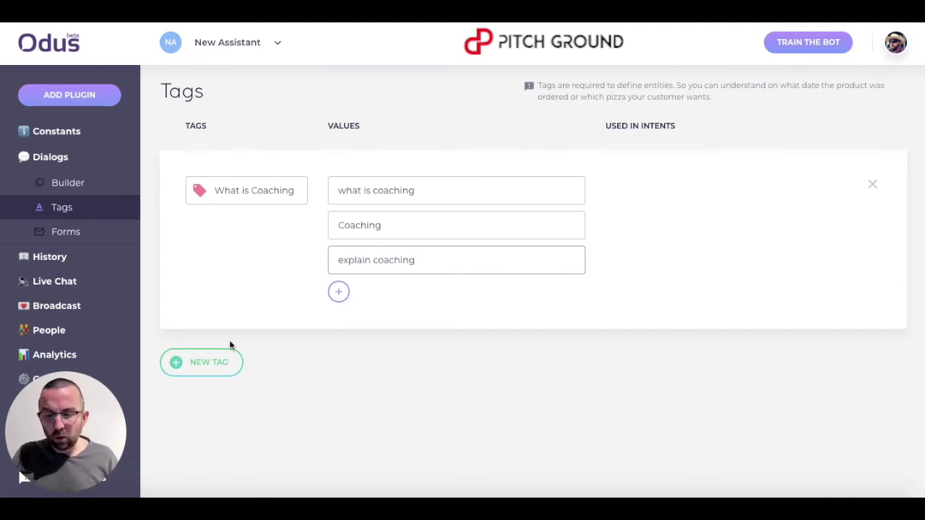
# Create a Price tag with values Cost, Price and 'how much', then return to the Builder
pyautogui.click(216, 365)
pyautogui.write('Price')
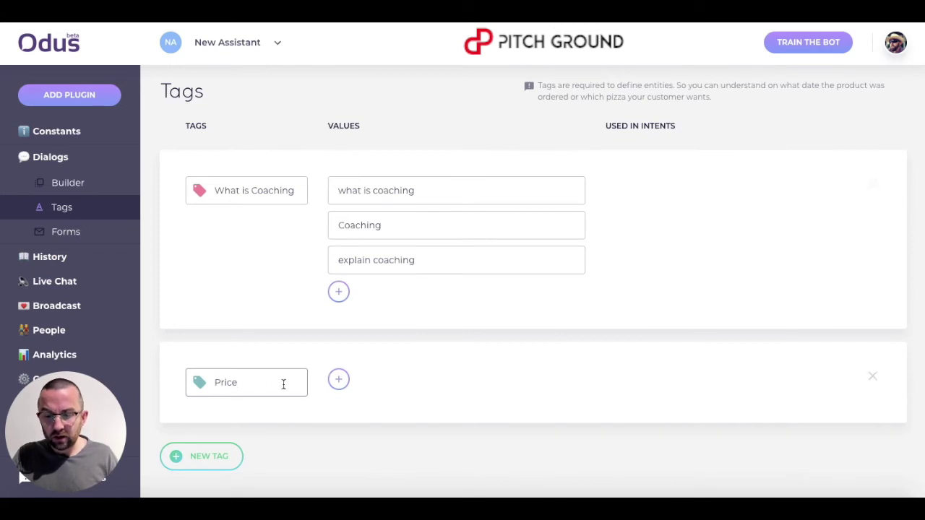
pyautogui.click(338, 379)
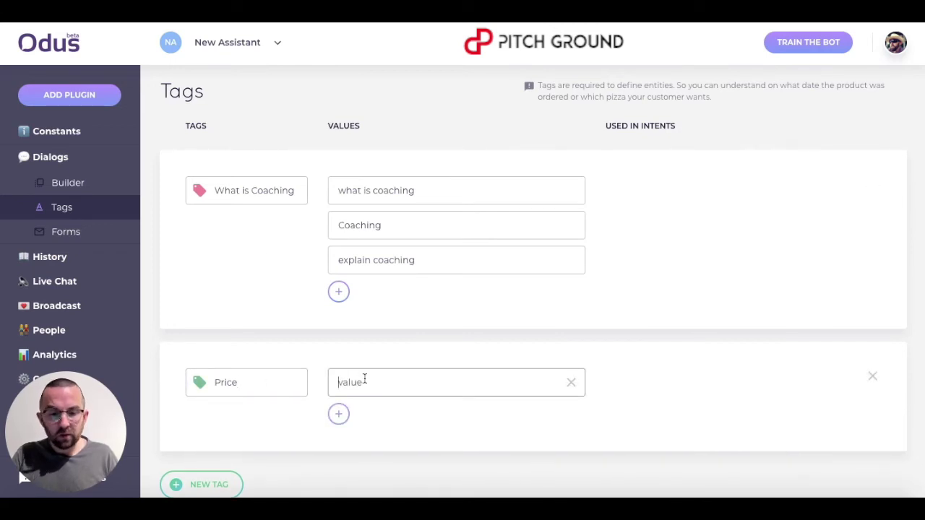
pyautogui.write('Cost')
pyautogui.press('Return')
pyautogui.write('Price')
pyautogui.press('Return')
pyautogui.write('how ')
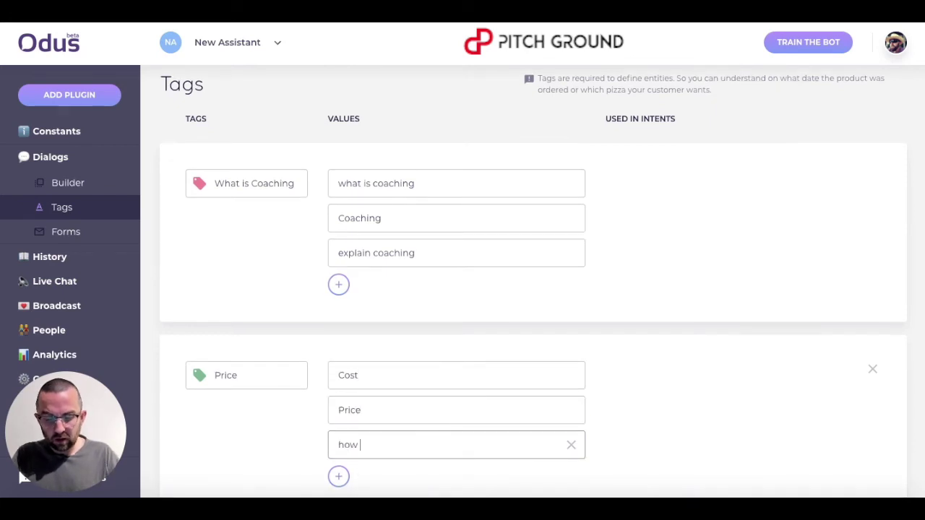
pyautogui.write('much')
pyautogui.click(68, 182)
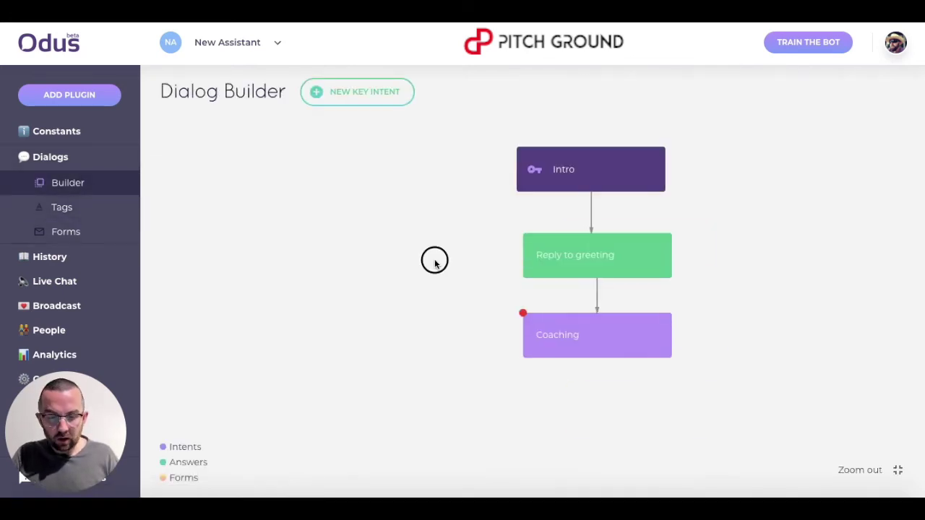
# Tag 'much' as Price and a question phrase as What is Coaching, delete 'What is coaching?', and save
pyautogui.moveTo(607, 328)
pyautogui.click(551, 309)
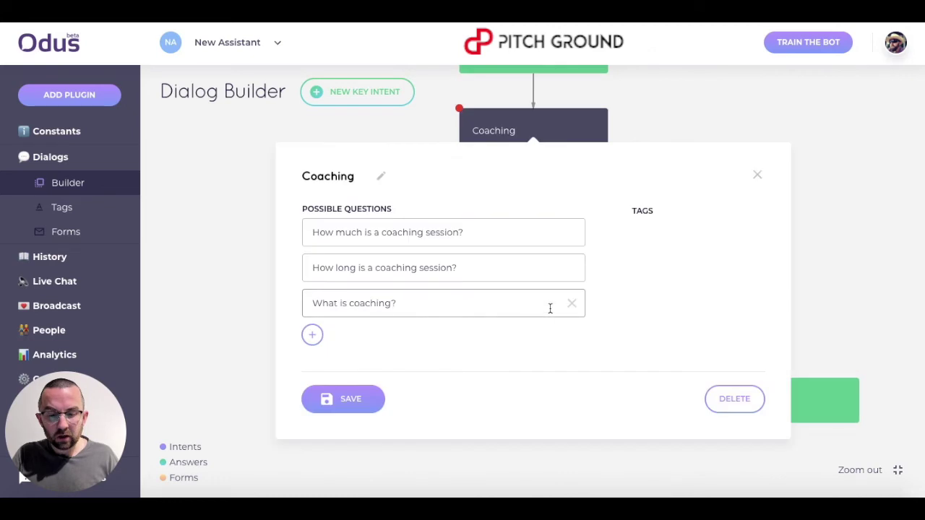
pyautogui.doubleClick(362, 232)
pyautogui.click(403, 196)
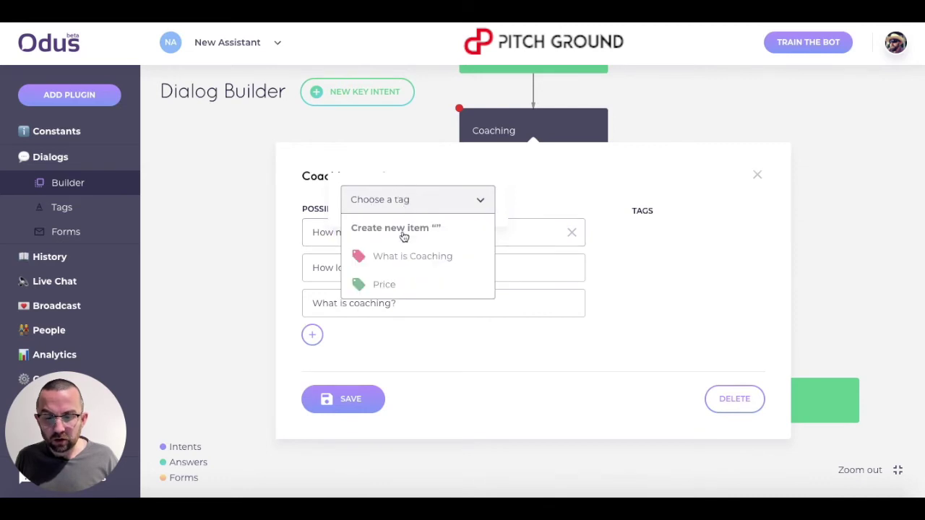
pyautogui.click(400, 286)
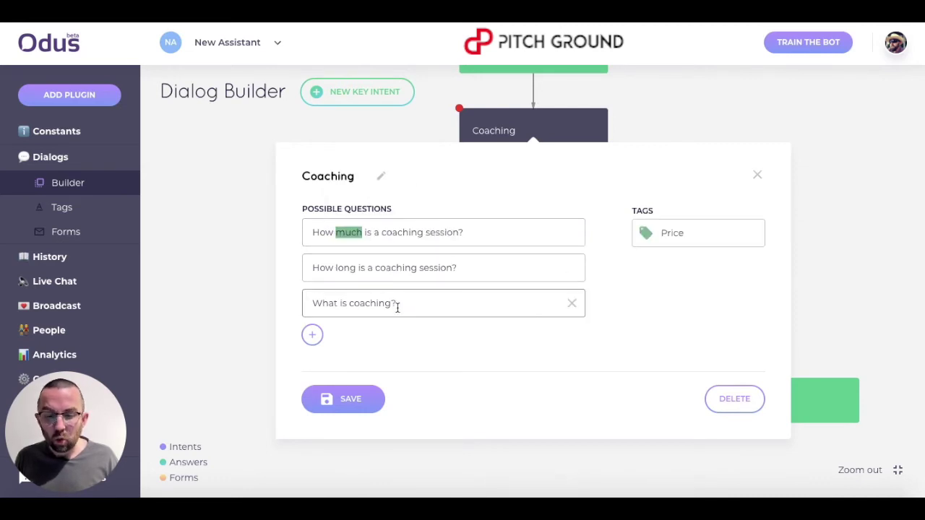
pyautogui.moveTo(390, 303); pyautogui.dragTo(309, 303)
pyautogui.click(399, 329)
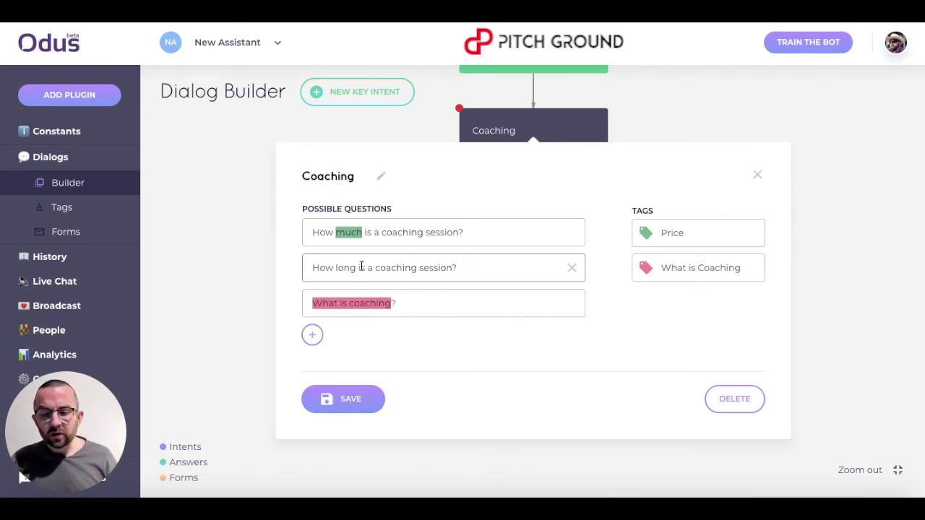
pyautogui.click(572, 270)
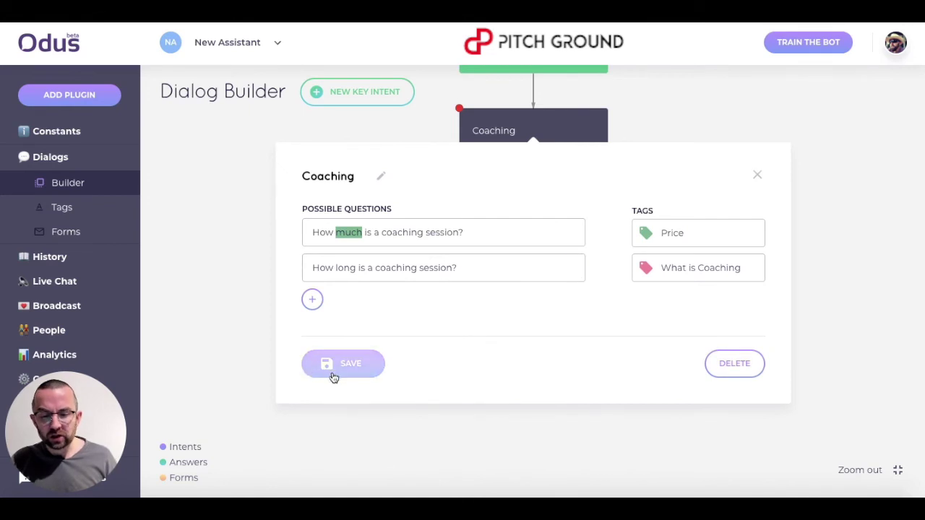
pyautogui.click(332, 370)
pyautogui.click(532, 154)
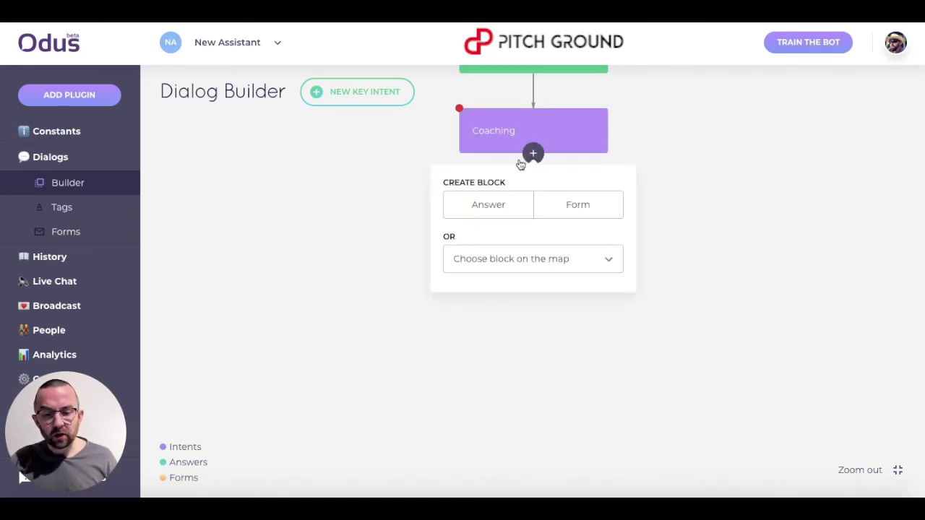
# Add an answer block under Coaching with a What is Coaching variant defining coaching
pyautogui.click(491, 206)
pyautogui.click(490, 208)
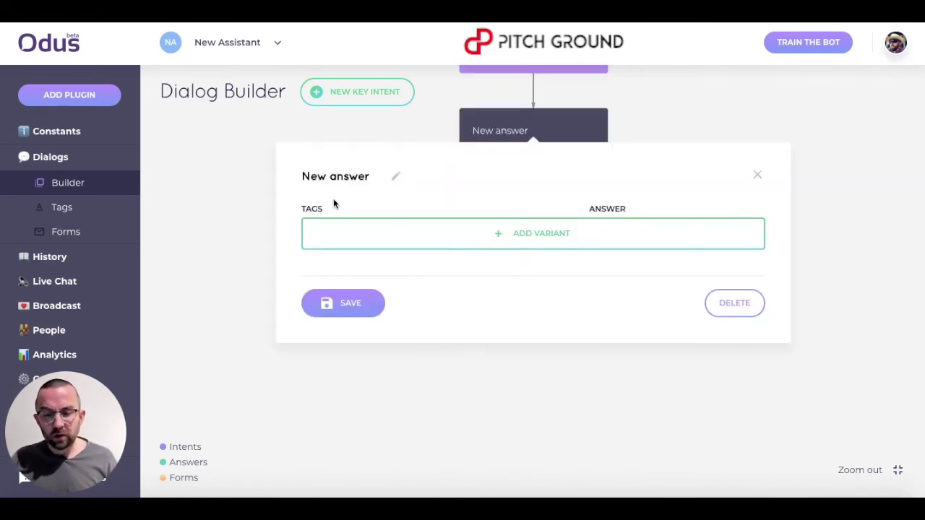
pyautogui.click(512, 245)
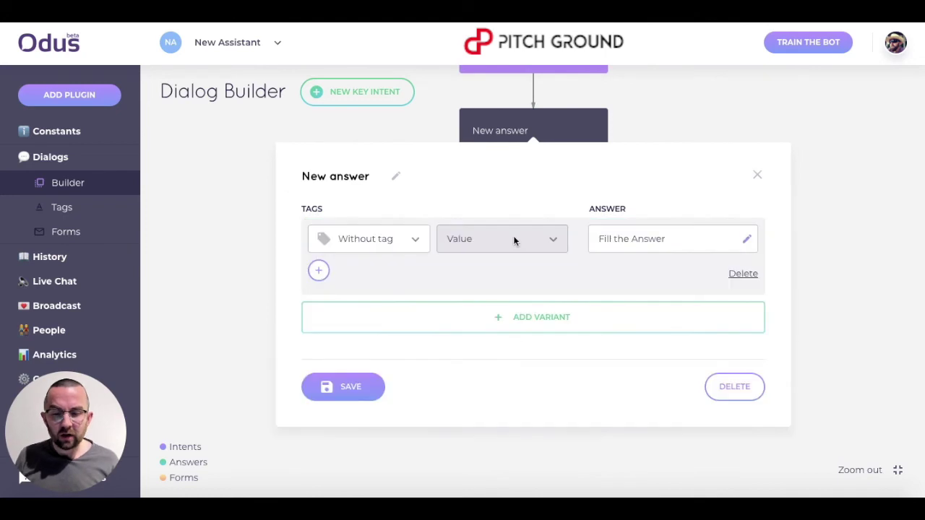
pyautogui.click(392, 246)
pyautogui.click(374, 301)
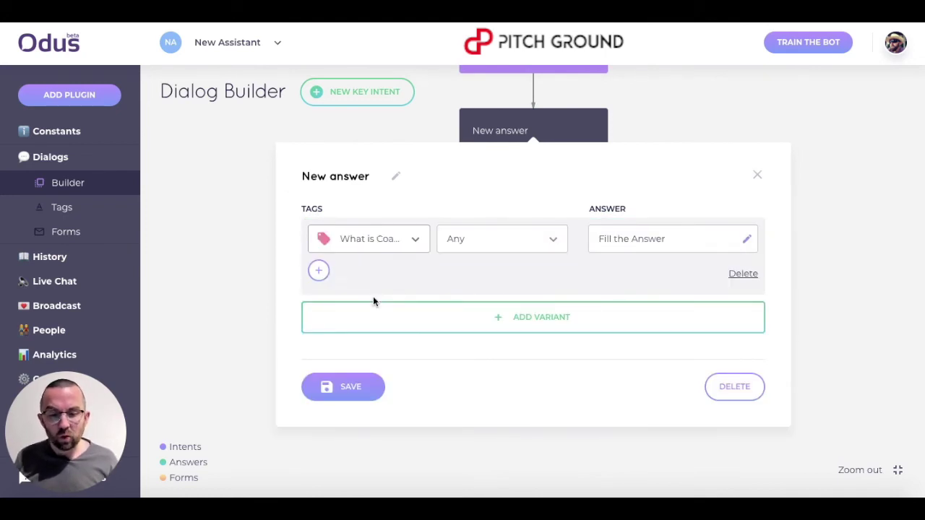
pyautogui.click(744, 240)
pyautogui.write('Coach')
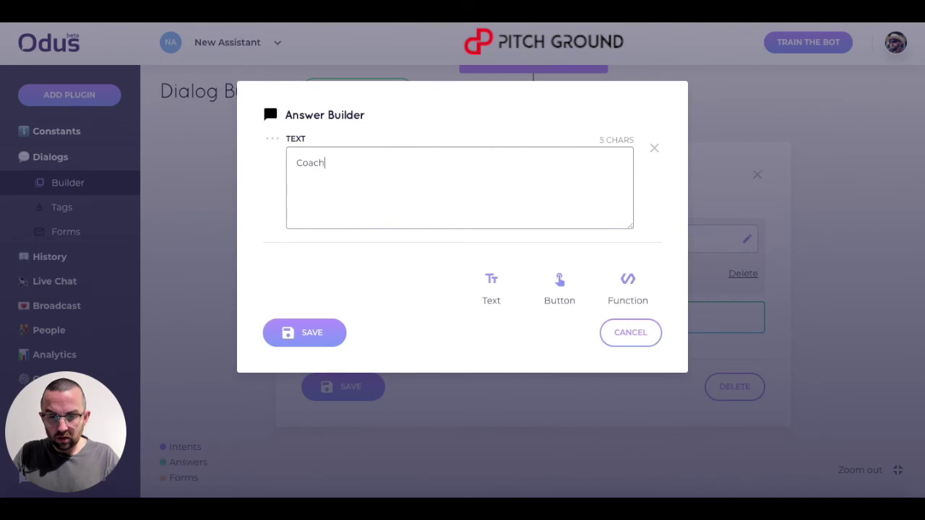
pyautogui.write('ing is a method of h')
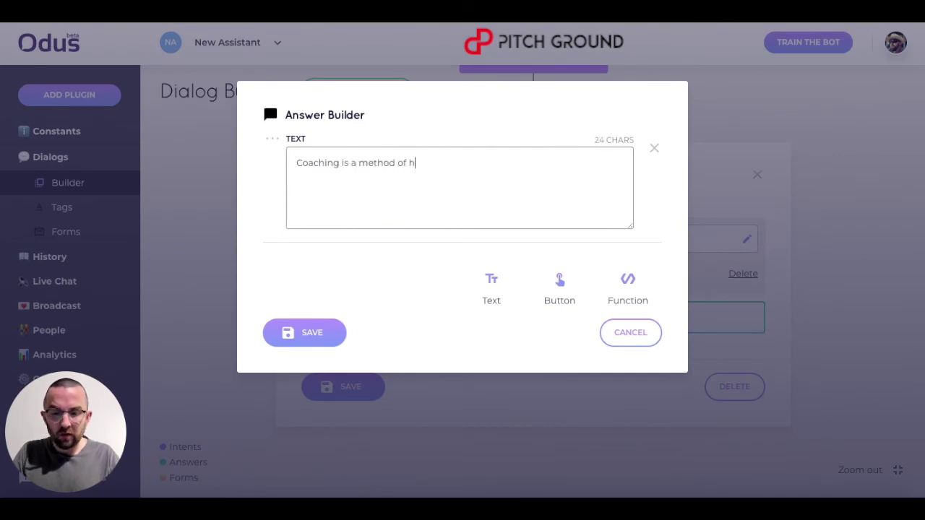
pyautogui.write('elping people dico')
pyautogui.write('over the answer to their problems')
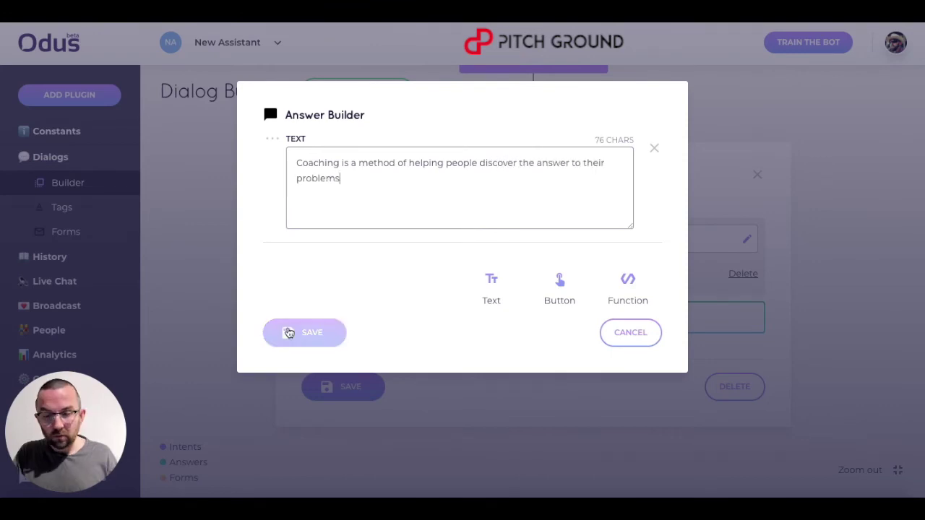
pyautogui.click(287, 331)
# Add a second answer variant tagged Price, leaving the extra tag condition empty
pyautogui.click(319, 272)
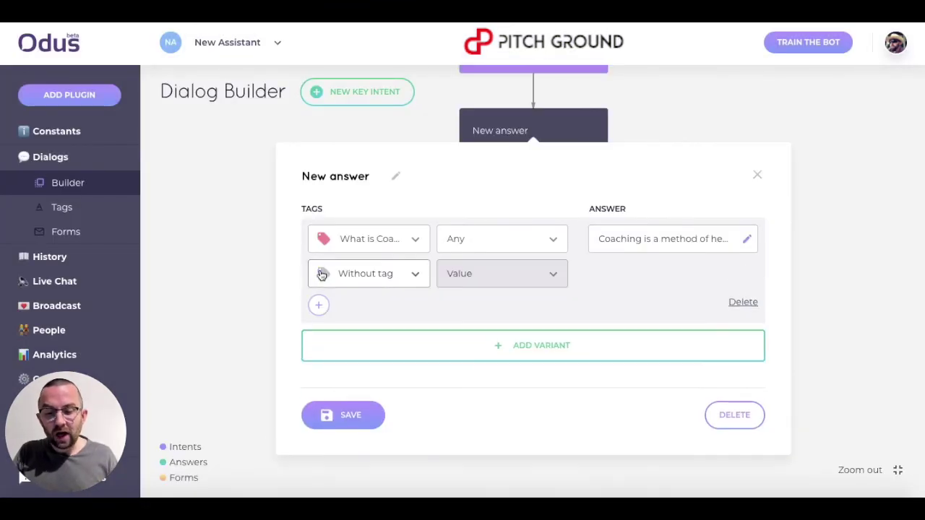
pyautogui.click(369, 276)
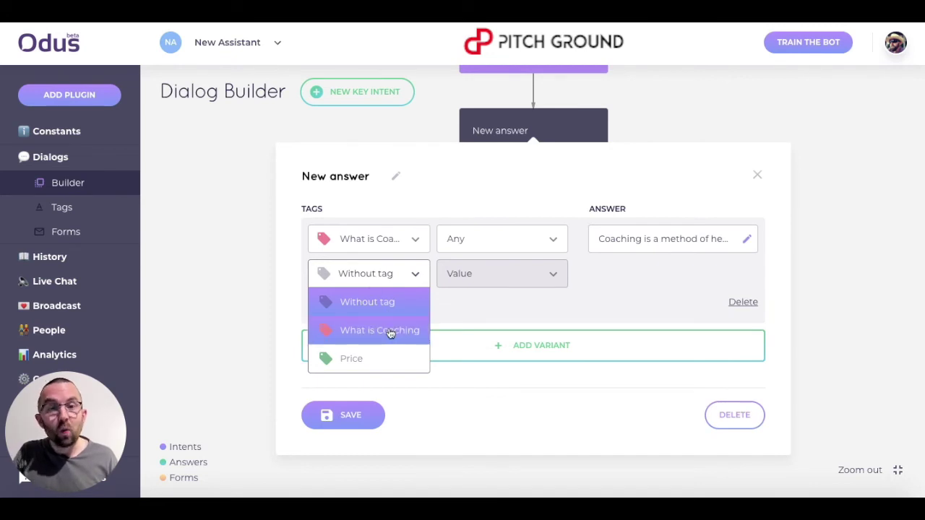
pyautogui.click(660, 289)
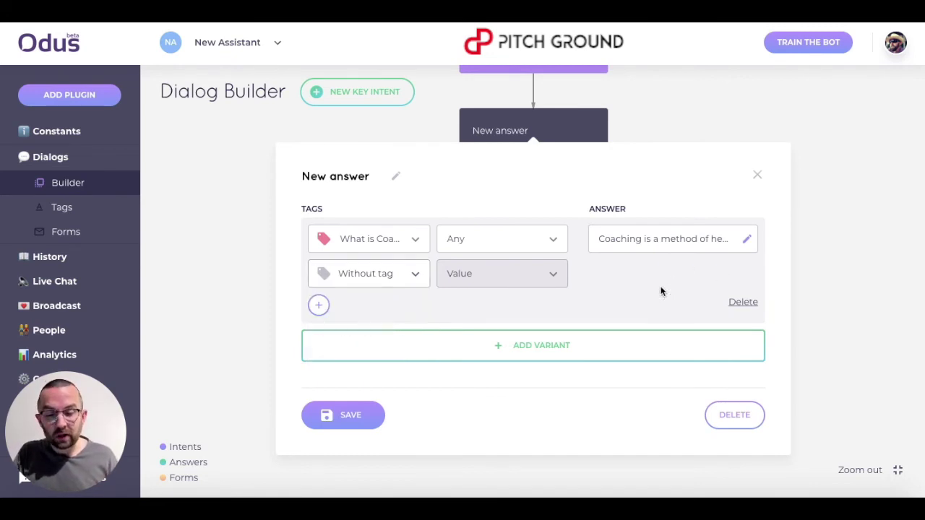
pyautogui.click(441, 345)
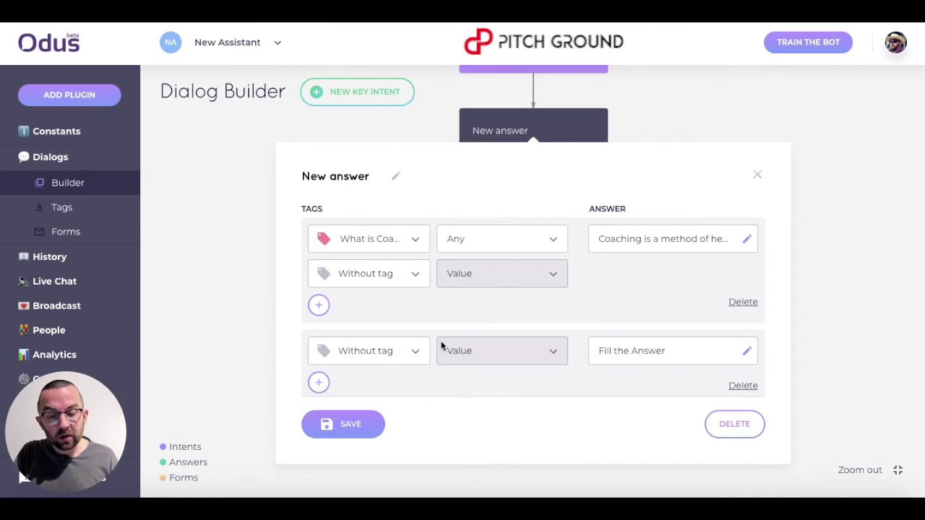
pyautogui.click(380, 355)
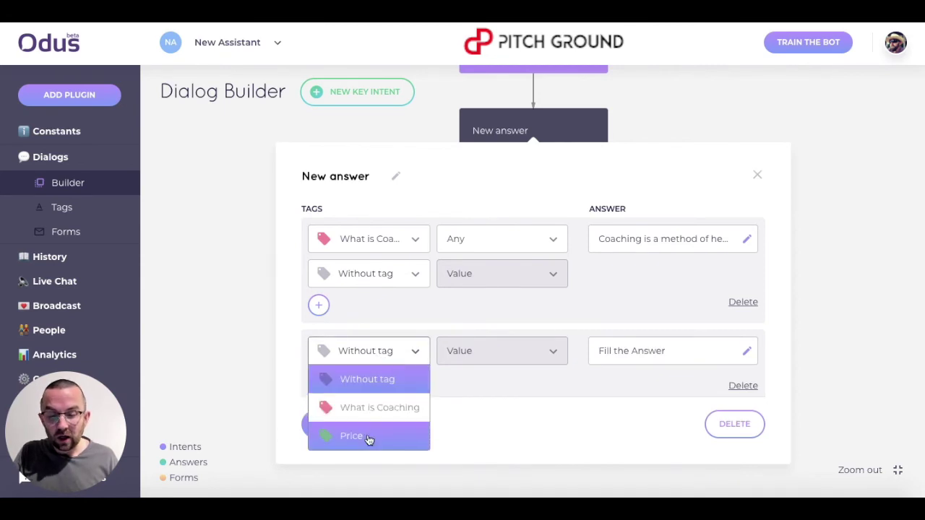
pyautogui.click(354, 438)
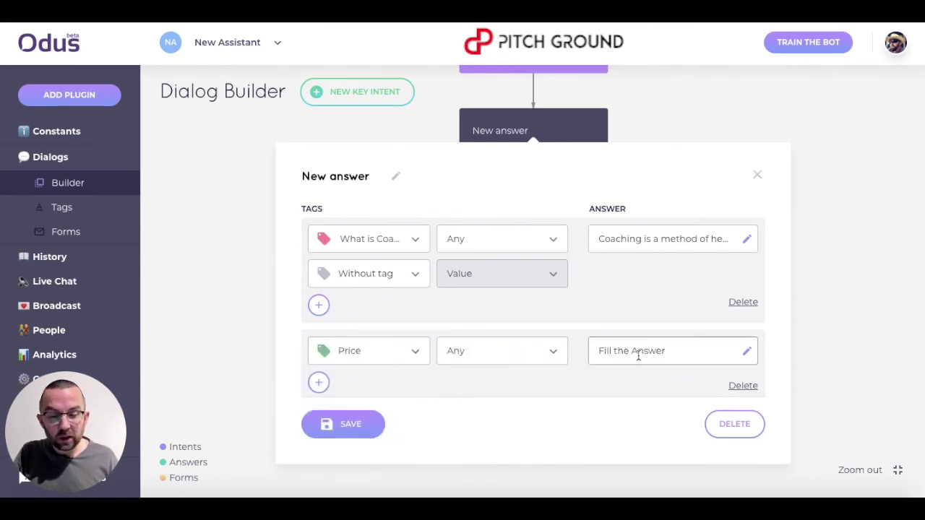
pyautogui.click(746, 351)
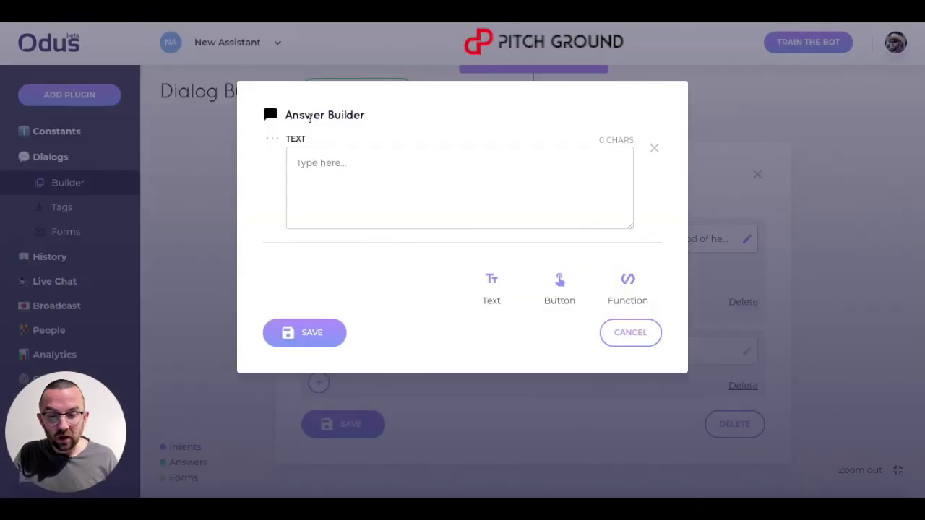
# Give the Price variant the answer 'Each coaching session is 1 hour long and costs $60 per hour'
pyautogui.click(321, 164)
pyautogui.write('Each c')
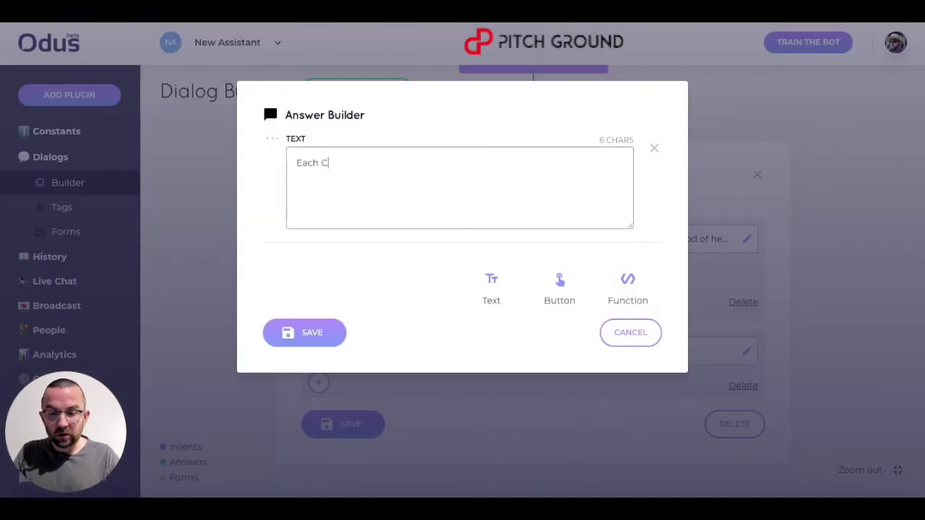
pyautogui.write('oaching session is 1 hour long and costs $60 per hour')
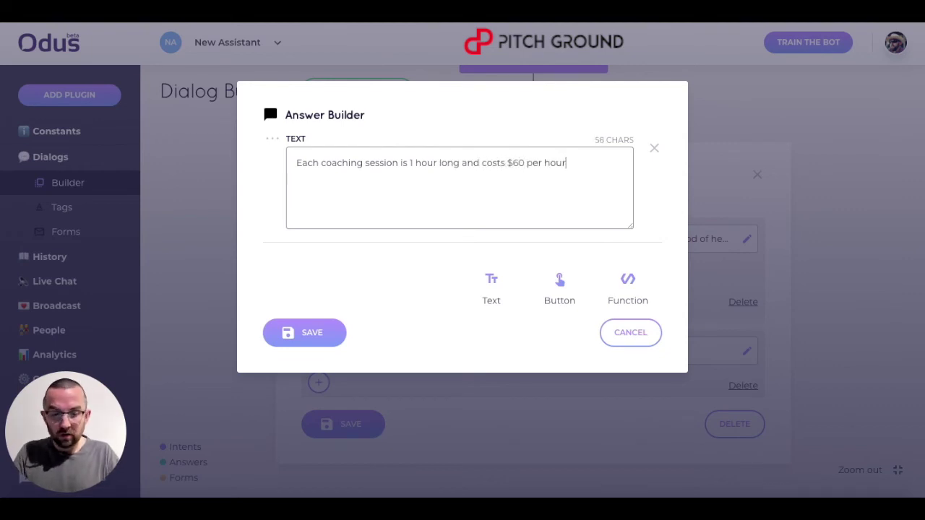
pyautogui.click(310, 323)
pyautogui.click(350, 426)
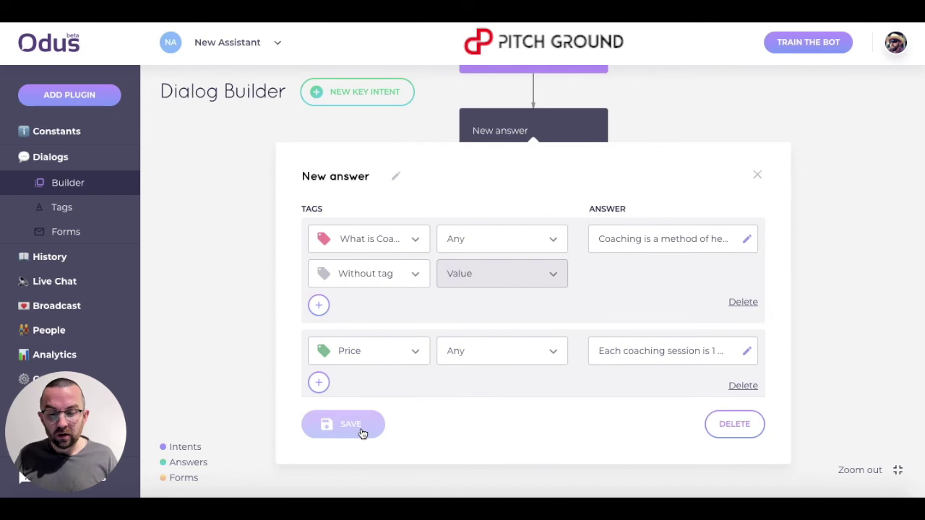
# Rename the answer block to 'Coaching answers' and save it
pyautogui.click(511, 135)
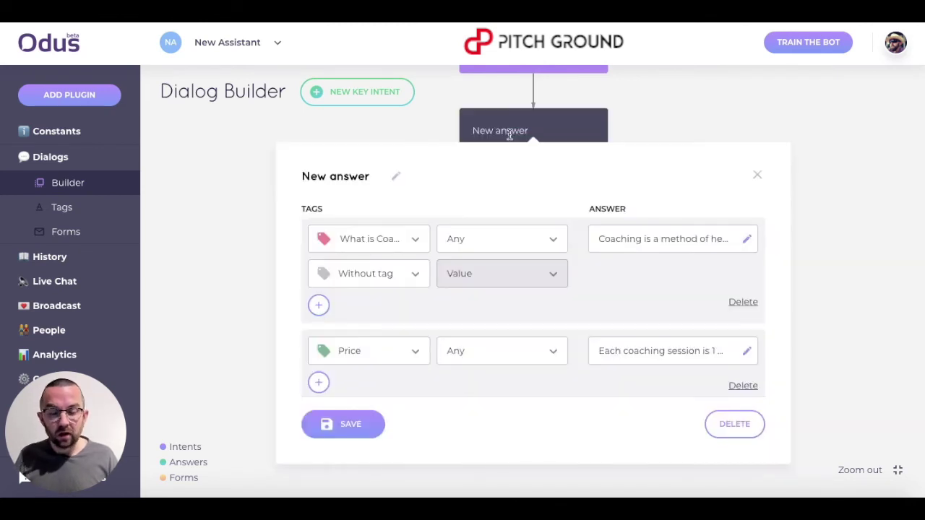
pyautogui.click(394, 182)
pyautogui.moveTo(371, 175); pyautogui.dragTo(301, 175)
pyautogui.write('Coaching answers')
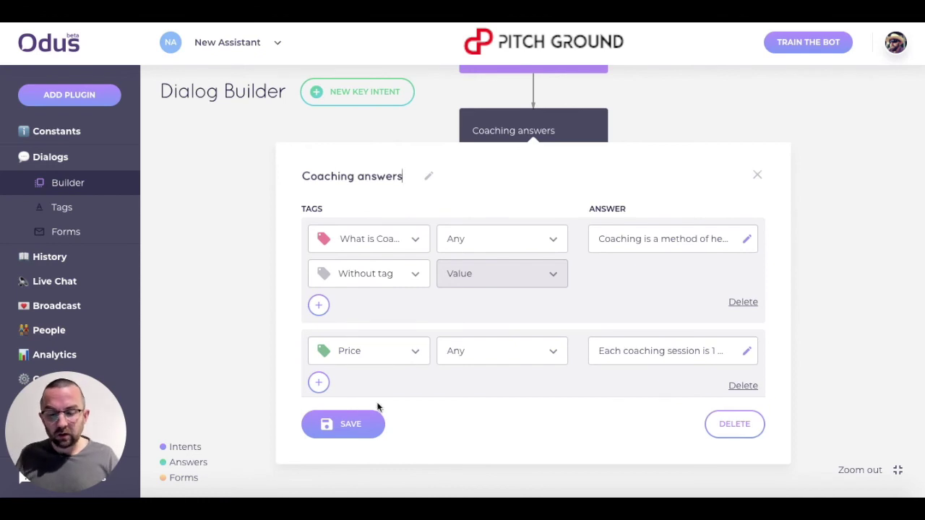
pyautogui.click(361, 432)
pyautogui.moveTo(527, 256); pyautogui.dragTo(501, 417)
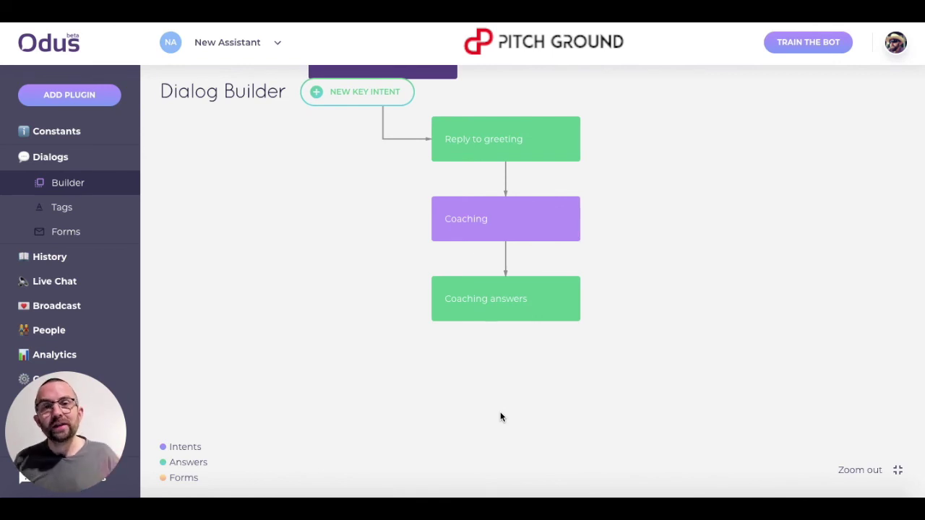
# Train the bot on the updated dialog flow, confirm the Attention prompt, and move to the Configure page
pyautogui.click(618, 268)
pyautogui.moveTo(618, 267); pyautogui.dragTo(613, 322)
pyautogui.click(800, 55)
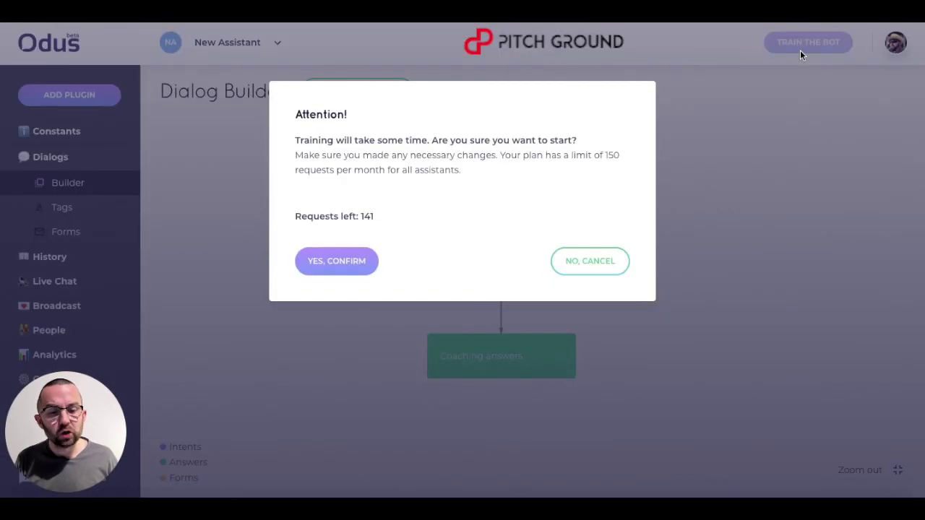
pyautogui.click(340, 264)
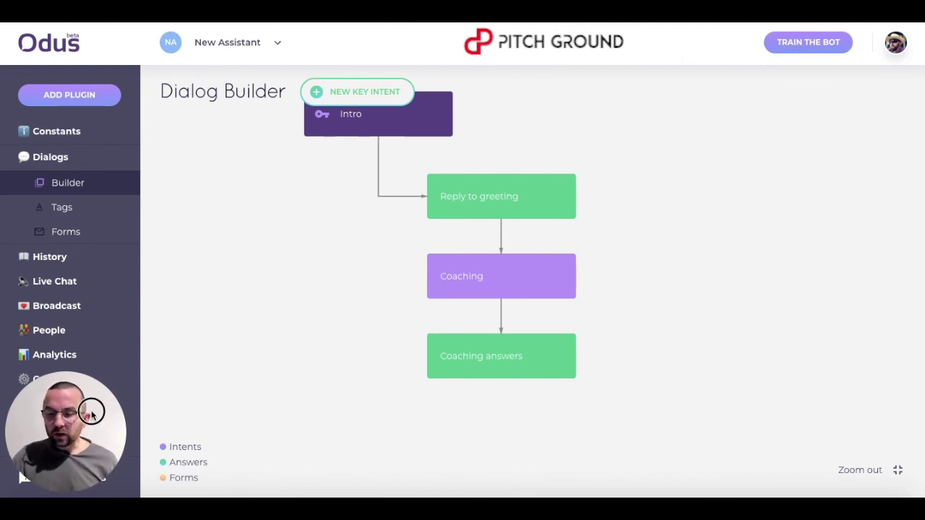
pyautogui.click(38, 380)
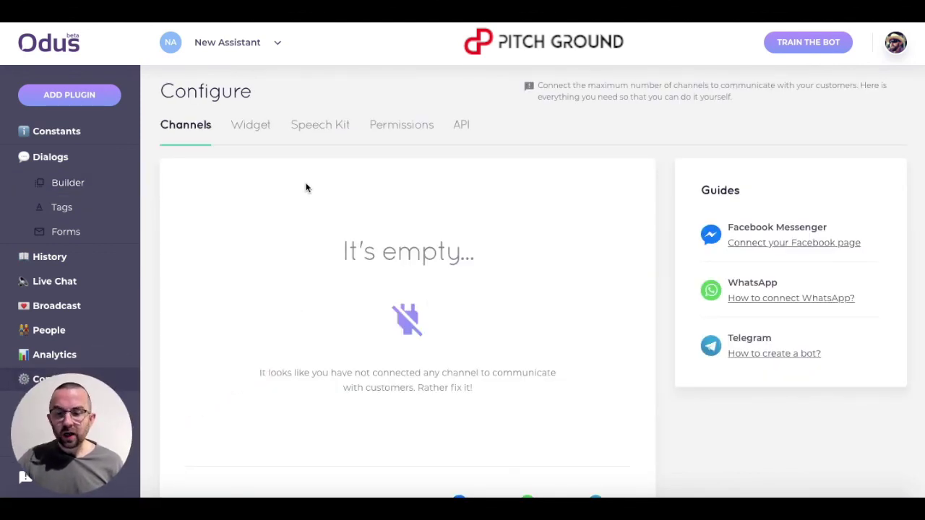
# Generate the Widget embed code for the coaching site's domain and copy the script
pyautogui.click(255, 127)
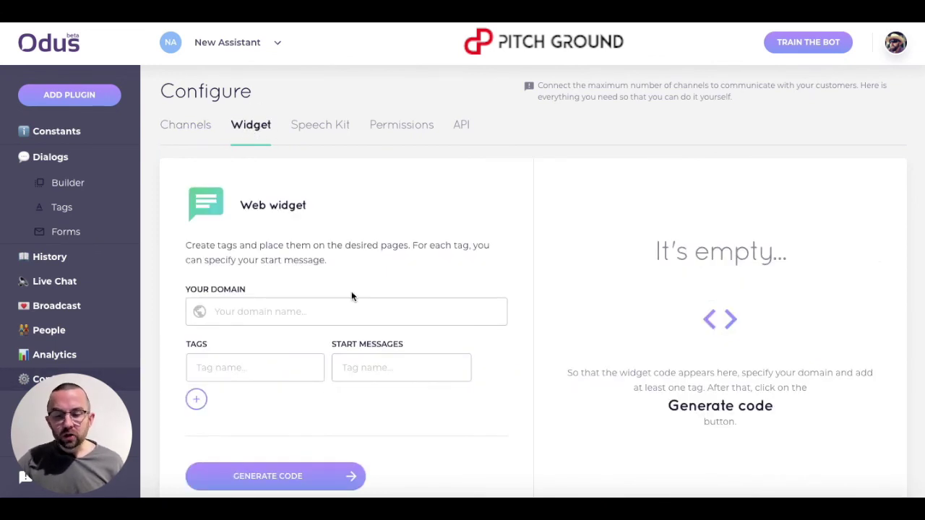
pyautogui.click(332, 312)
pyautogui.write('richardbutler.coach')
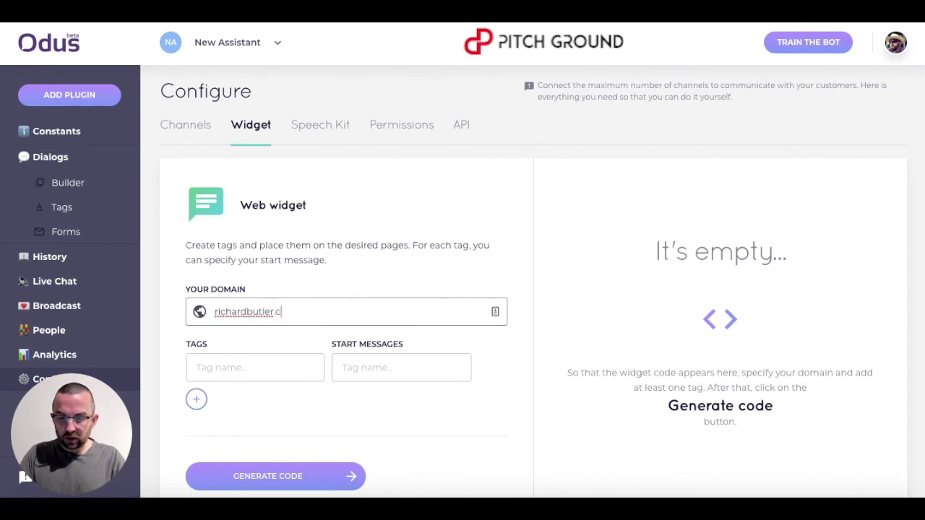
pyautogui.click(282, 478)
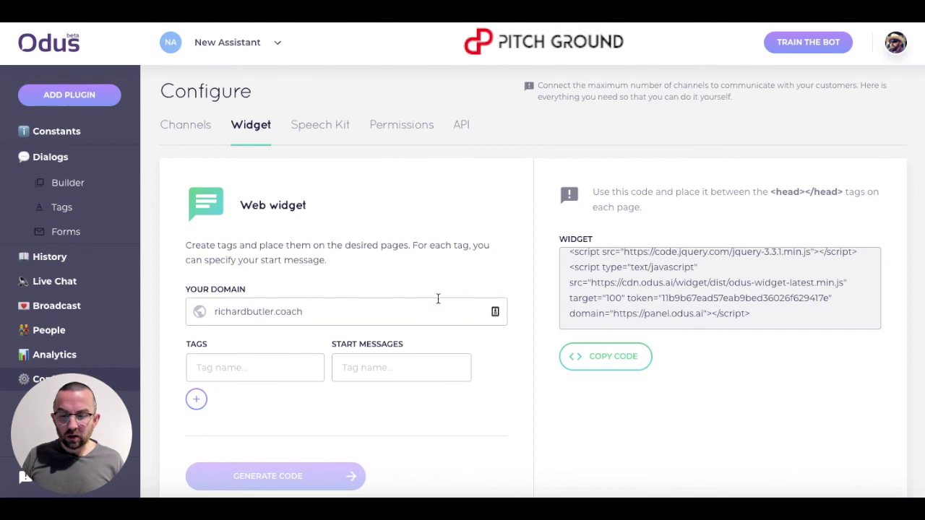
pyautogui.click(618, 356)
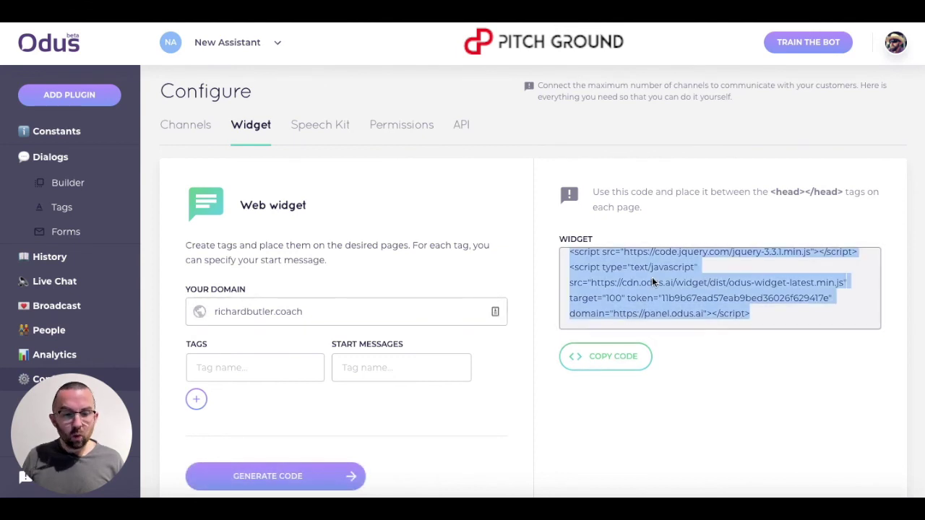
pyautogui.click(612, 365)
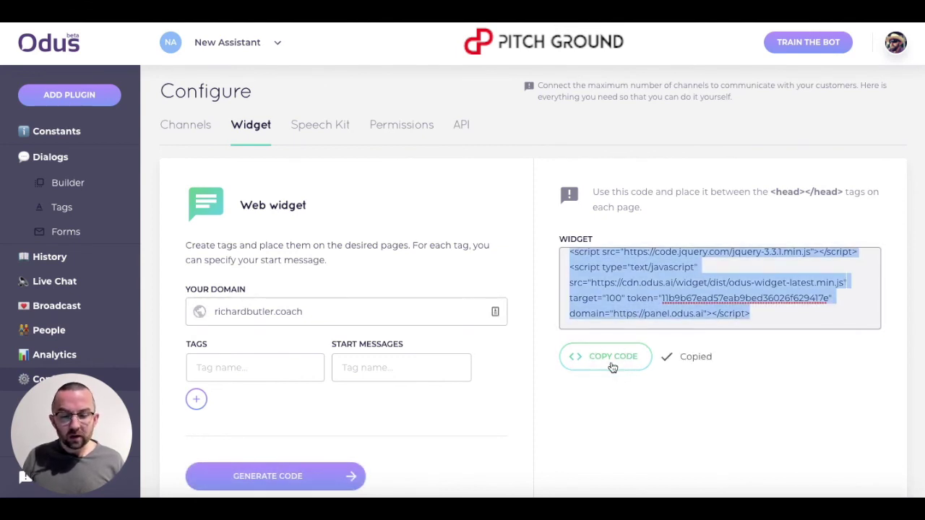